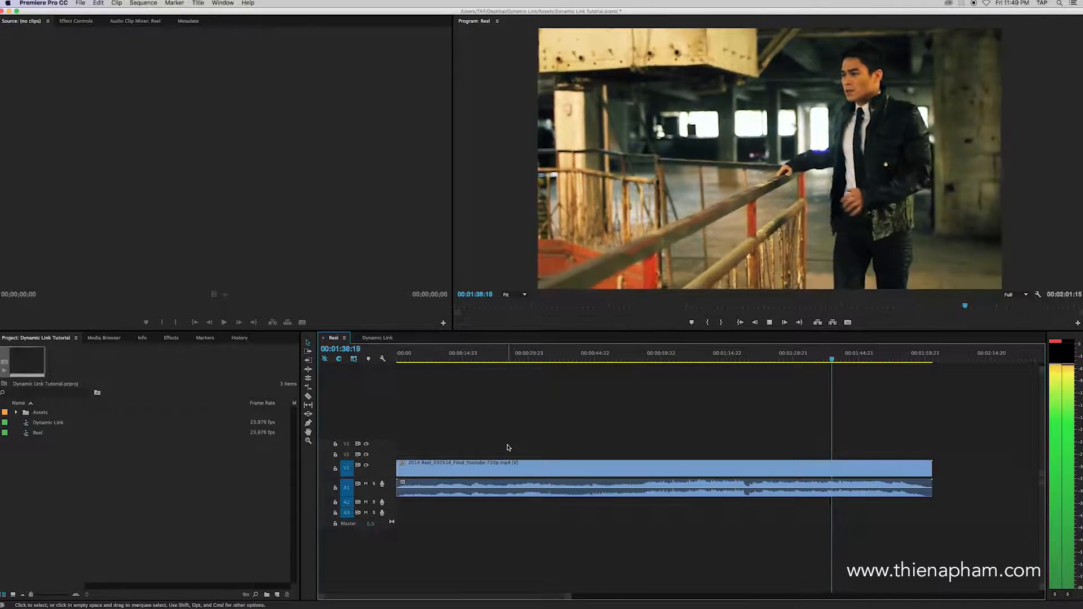
Play through the Dynamic Link sequence and park the playhead at 00:00:03:19 on the Hispanic_Dialing_VO.mov clip
left_click(376, 337)
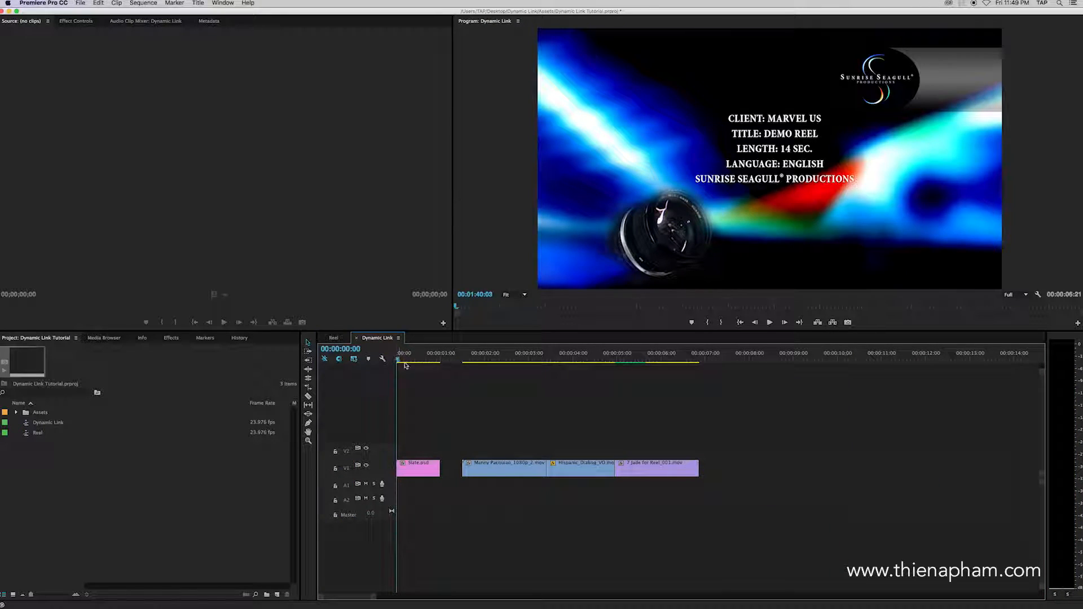
key("space")
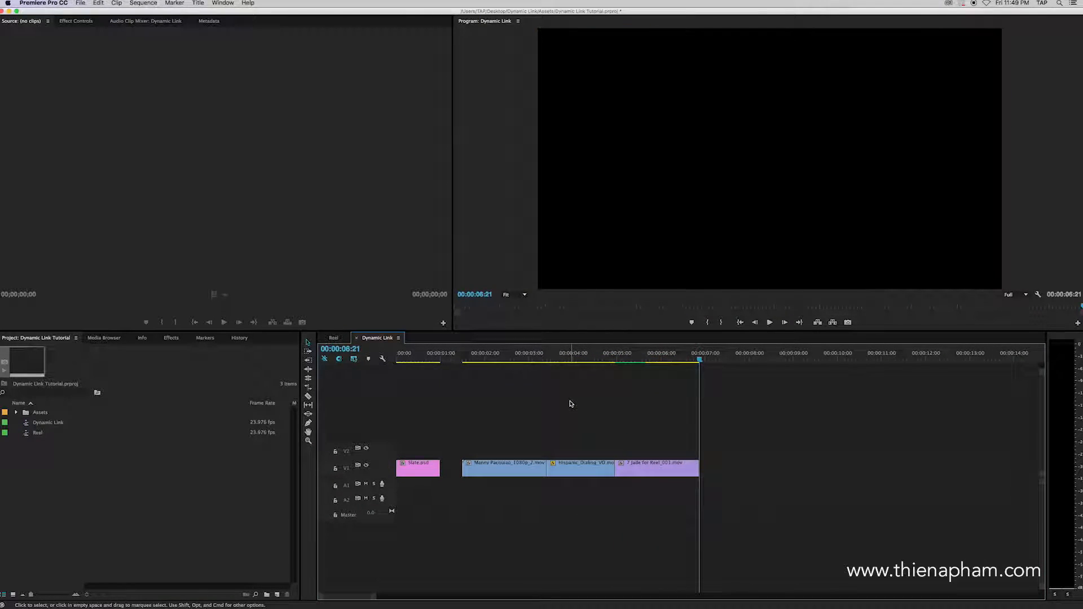
left_click_drag(602, 355, 564, 359)
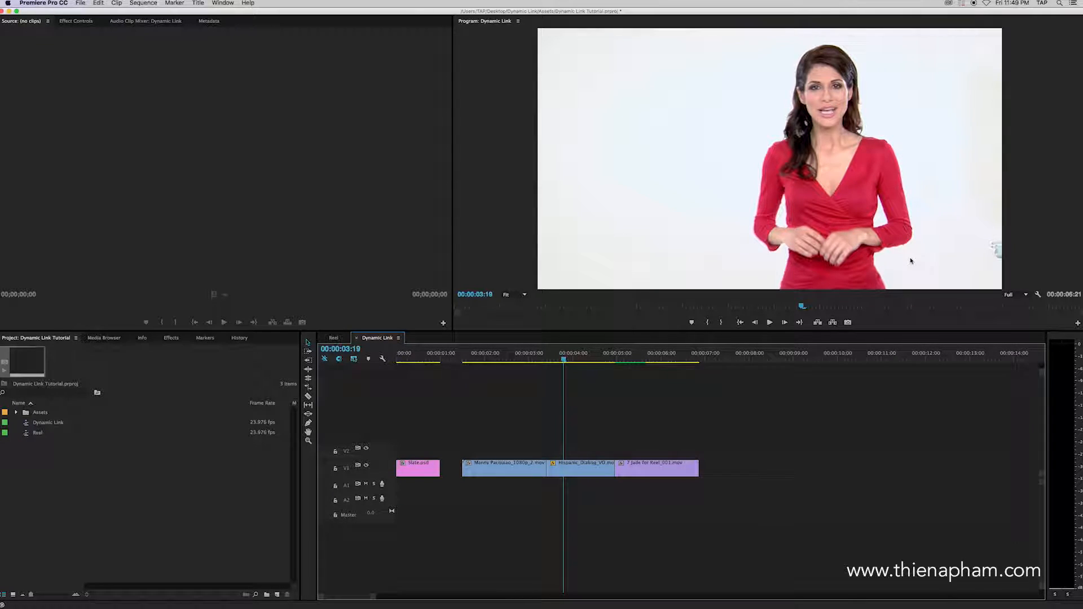
Replace the Hispanic_Dialing_VO.mov clip with an After Effects composition and save the new After Effects project as Dynamic Link
right_click(583, 469)
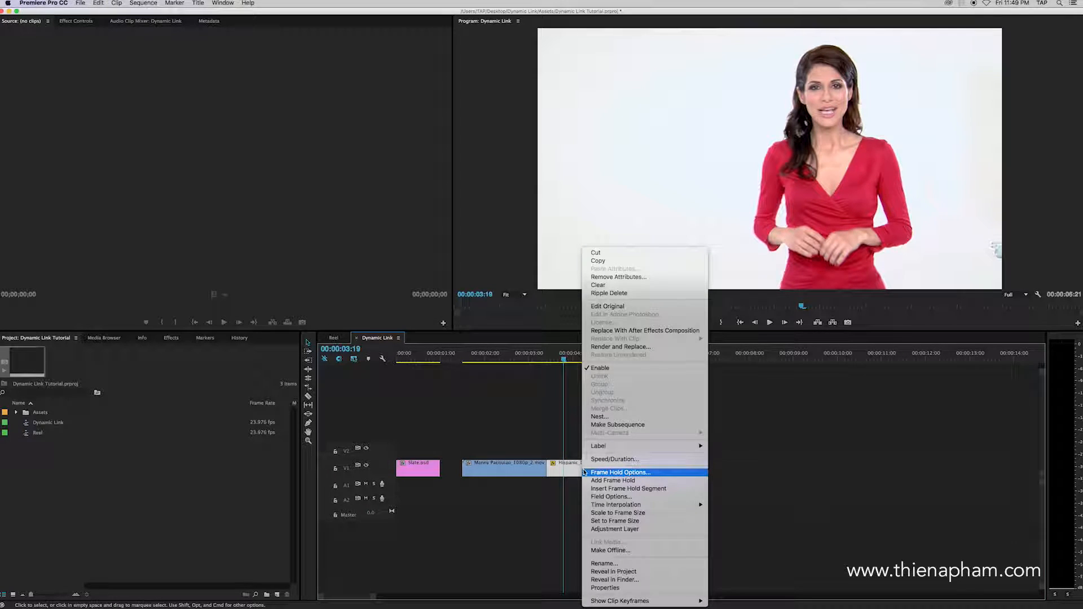
left_click(635, 331)
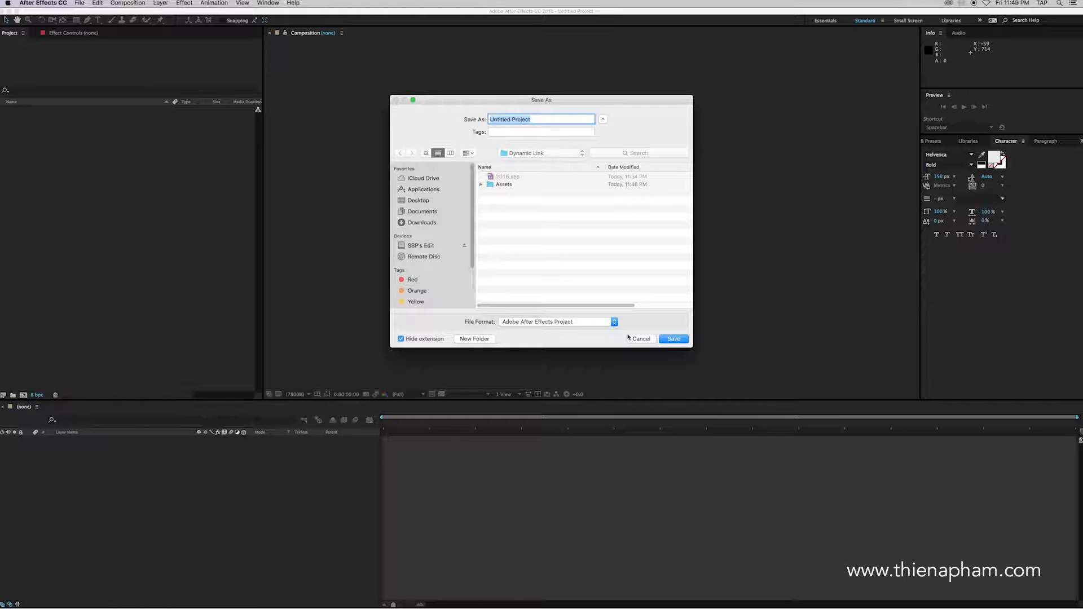
type("D")
left_click(684, 340)
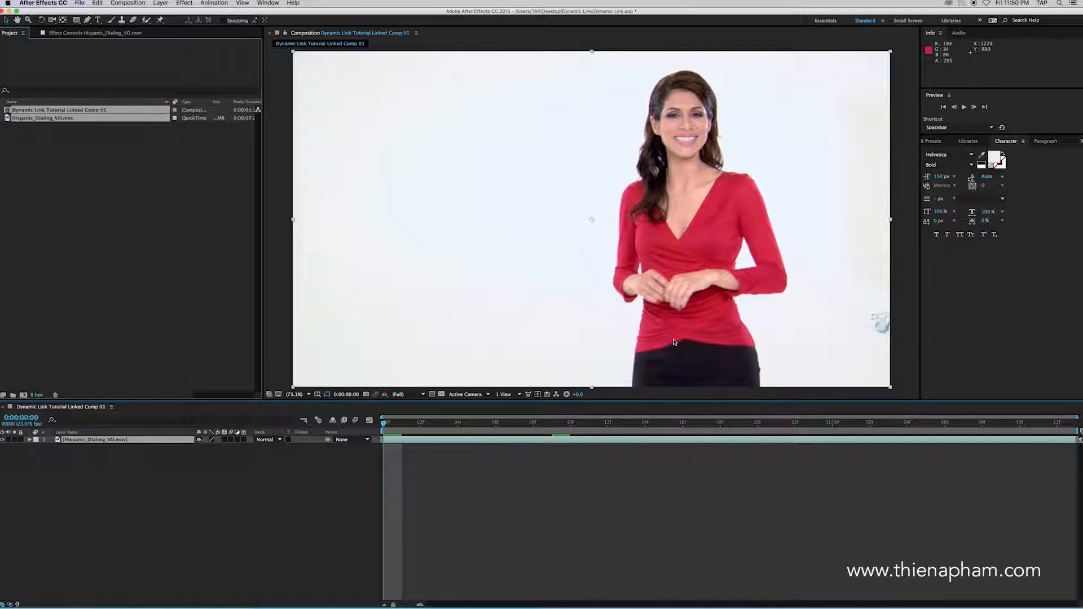
Create a 1920 x 1080 solid in a color sampled from the white backdrop and place it beneath the footage layer
left_click(161, 3)
left_click(267, 14)
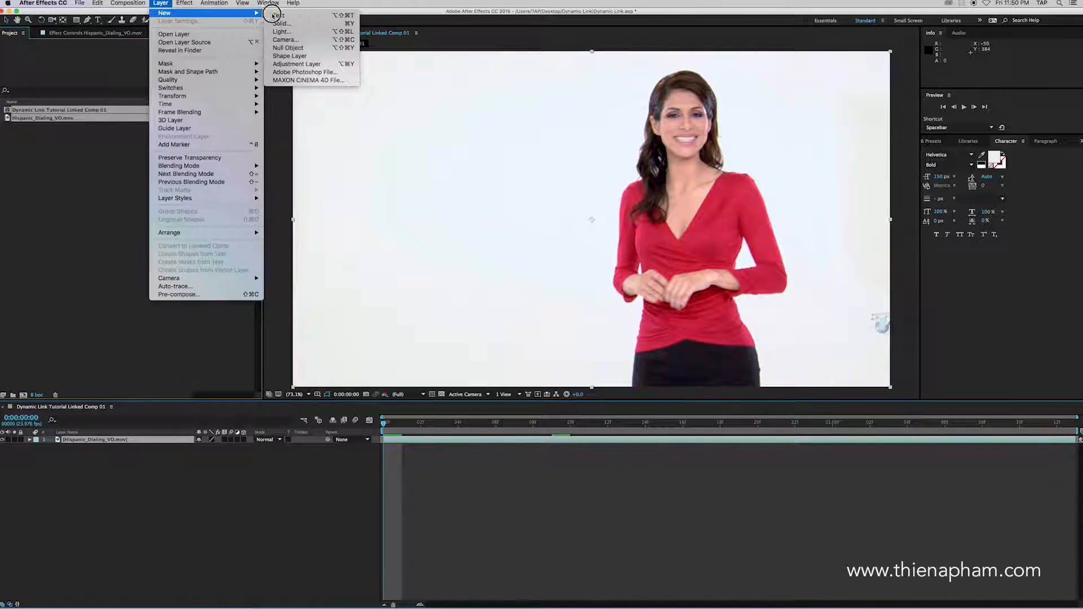
left_click(282, 23)
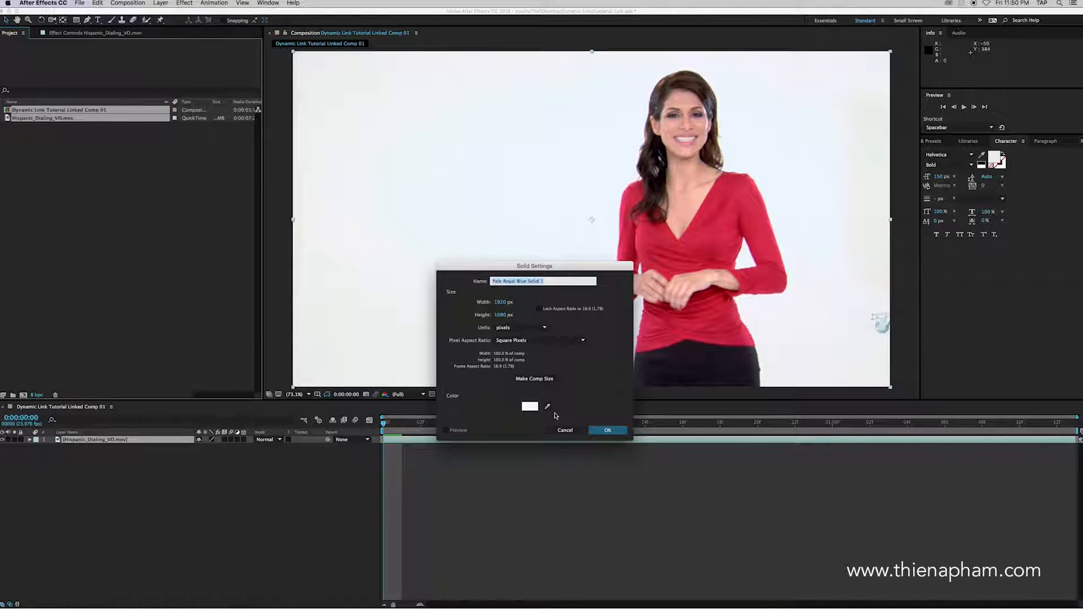
left_click(547, 406)
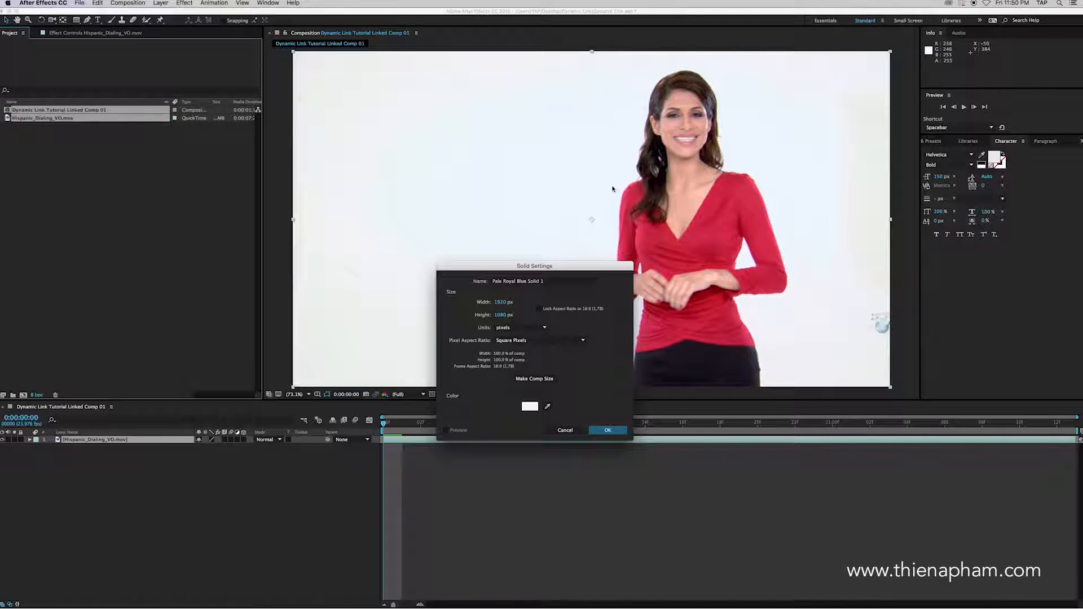
left_click(608, 429)
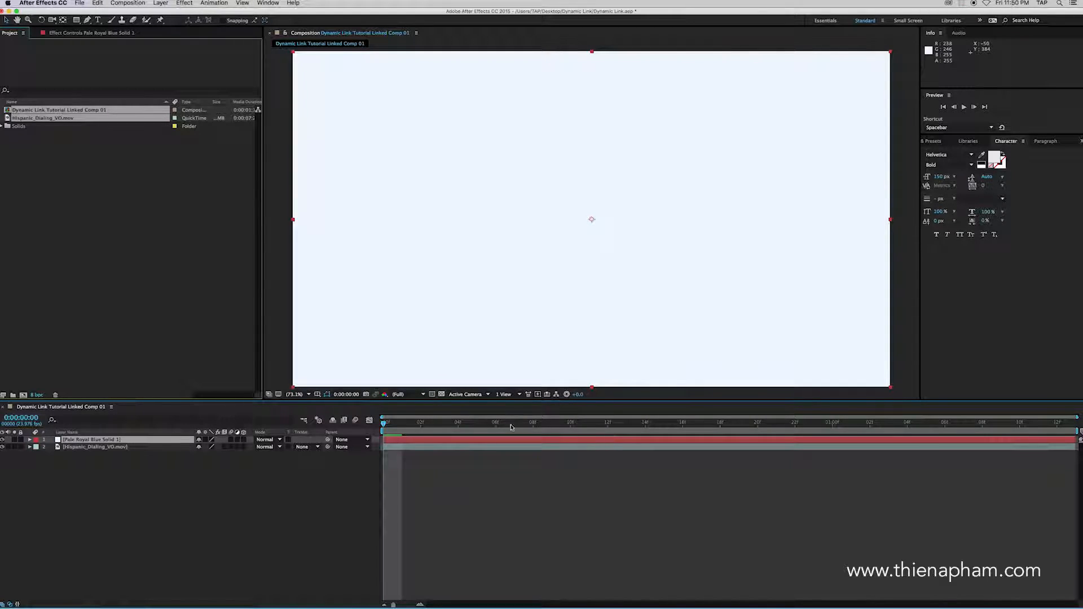
left_click_drag(79, 438, 81, 450)
At 0:00:01:01, draw a full-height rectangular mask on the footage layer over the empty backdrop left of the woman
left_click_drag(384, 426, 851, 450)
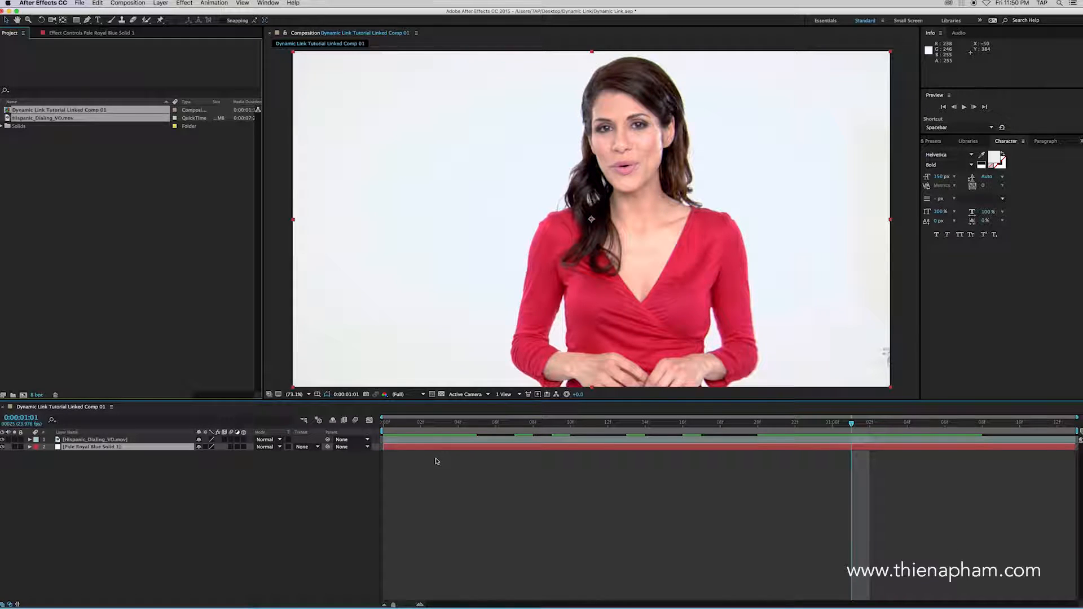
left_click(116, 440)
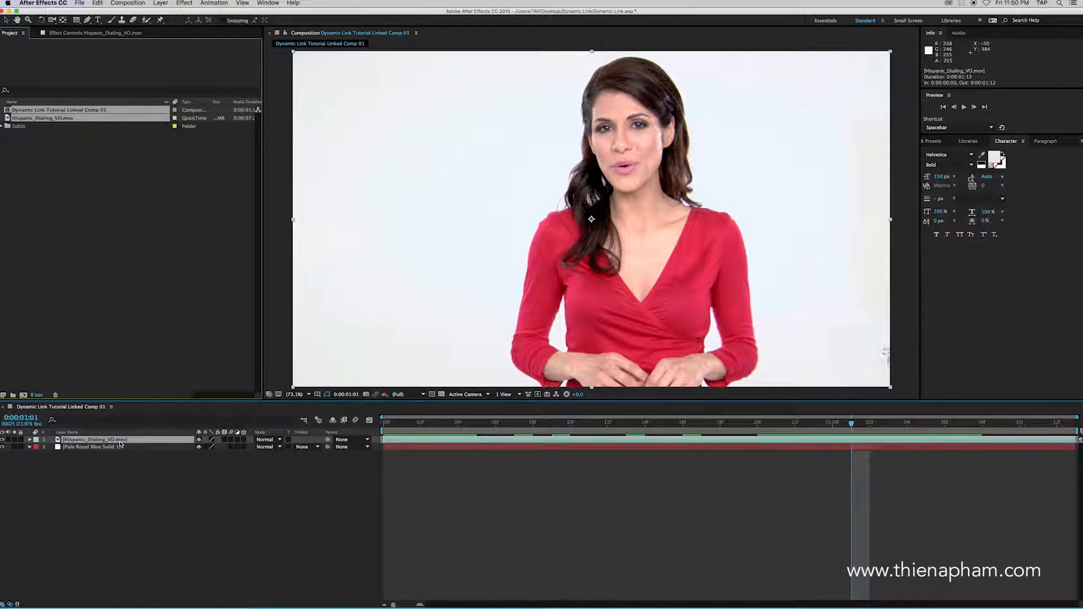
left_click(77, 21)
left_click_drag(77, 21, 101, 21)
left_click_drag(286, 51, 503, 394)
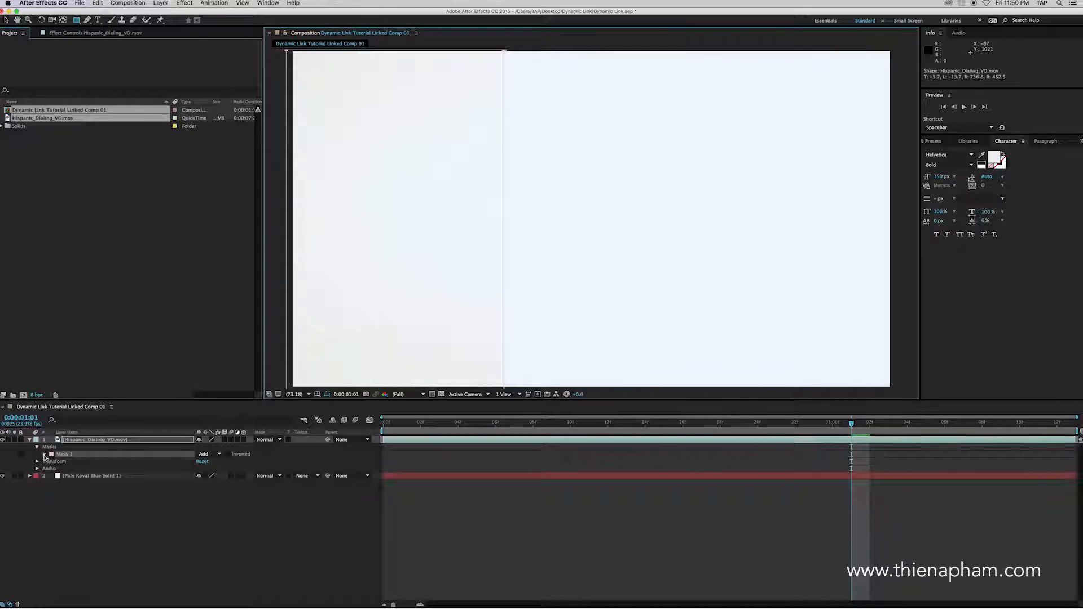
Set Mask 1 to Subtract mode and feather it by 100 pixels
left_click(44, 455)
left_click(218, 454)
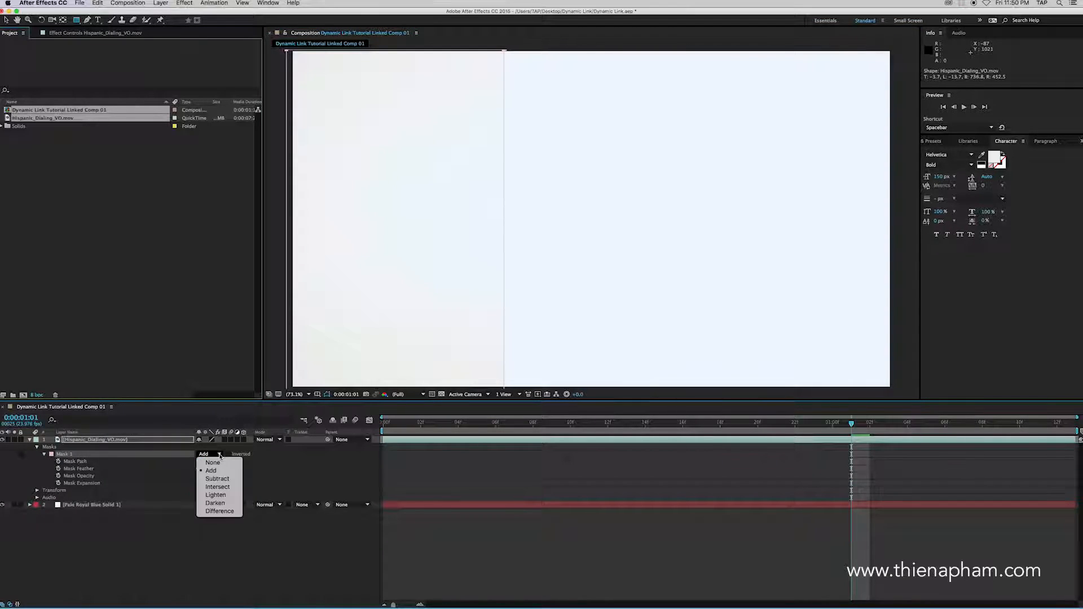
left_click(217, 480)
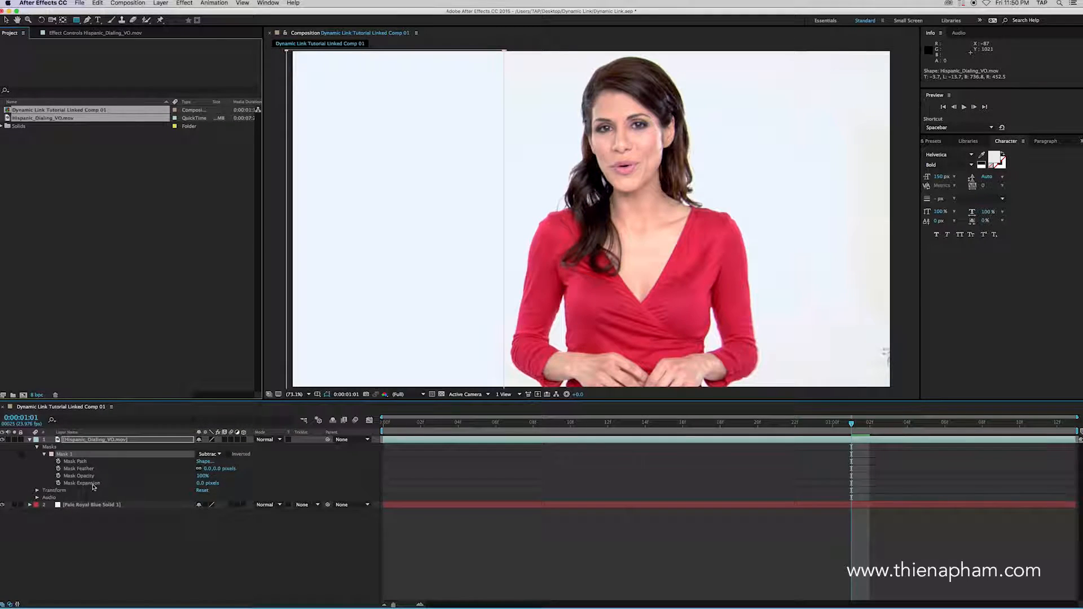
left_click(218, 469)
type("100")
key("Return")
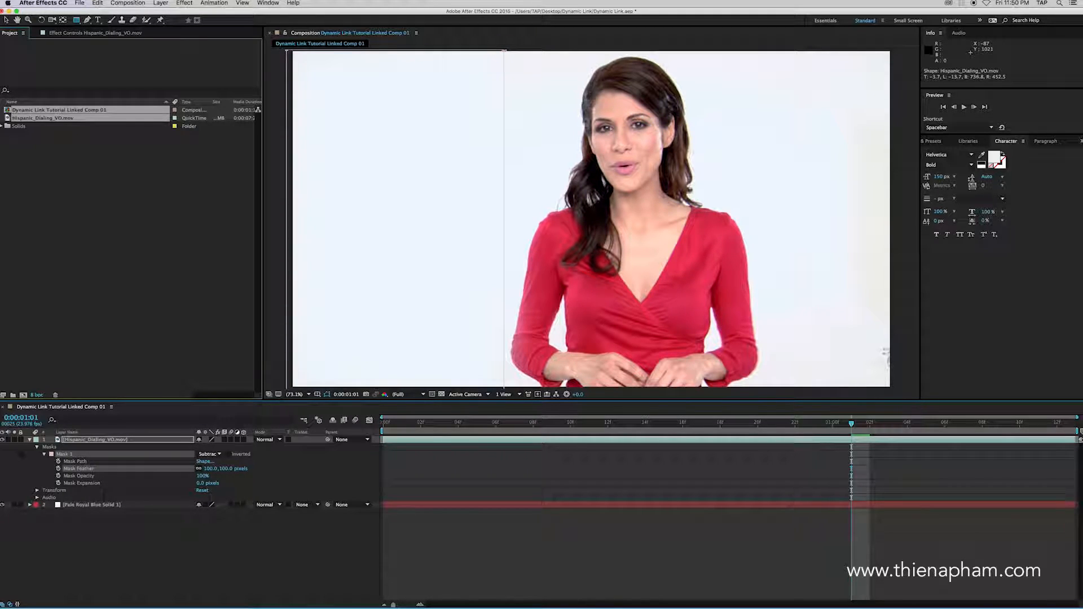
left_click(443, 550)
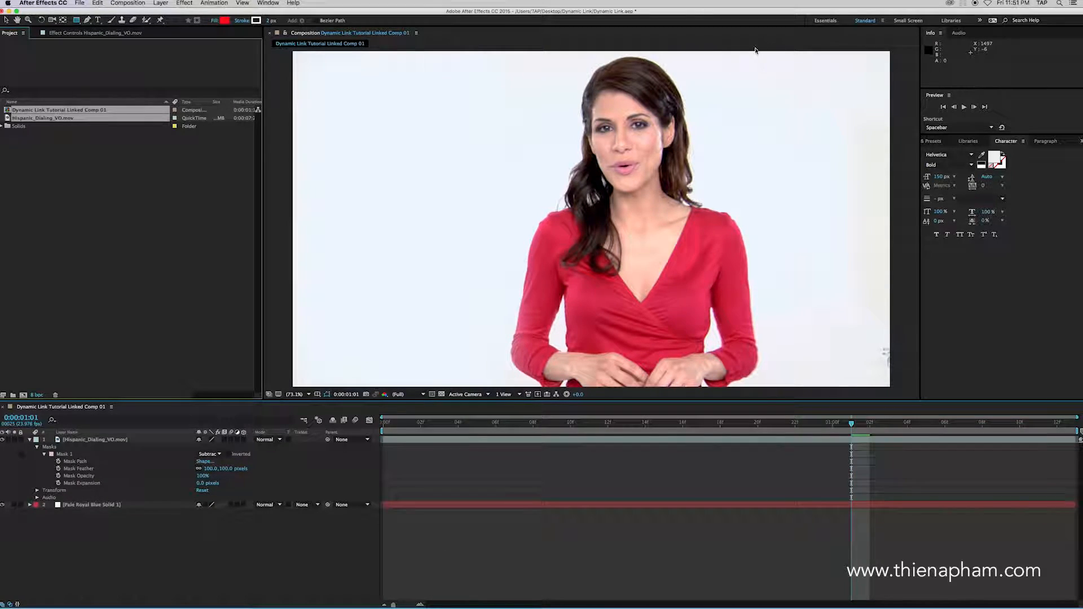
left_click_drag(755, 50, 838, 219)
key("space")
key("super+z")
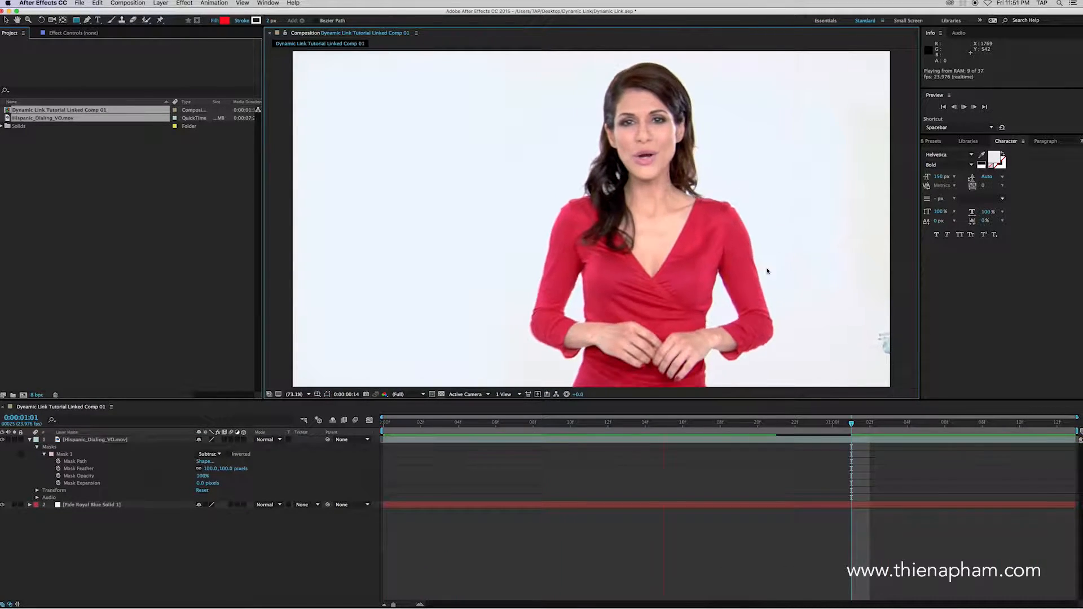
key("space")
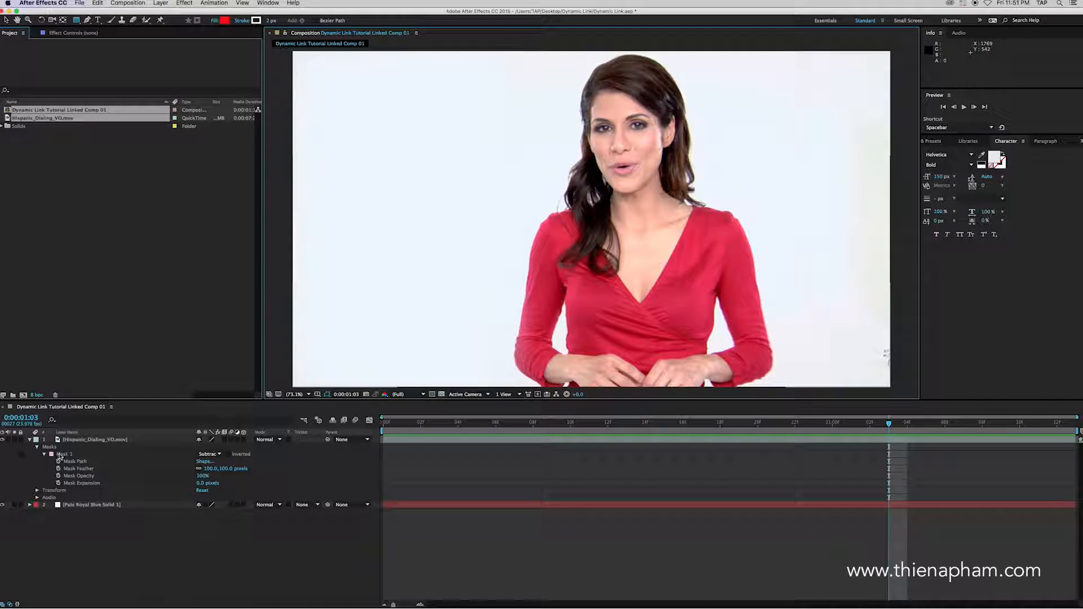
Draw a second full-height rectangular mask on the footage layer over the backdrop right of the woman
left_click(85, 439)
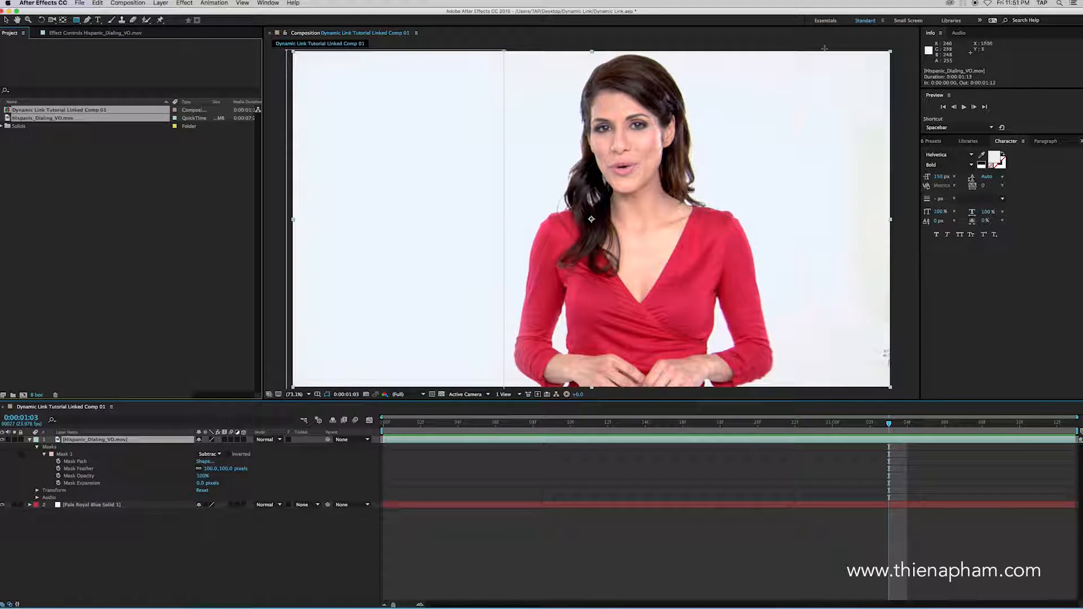
left_click_drag(763, 50, 803, 124)
mouse_move(817, 180)
left_mouse_down()
mouse_move(874, 314)
mouse_move(898, 335)
mouse_move(911, 396)
left_mouse_up()
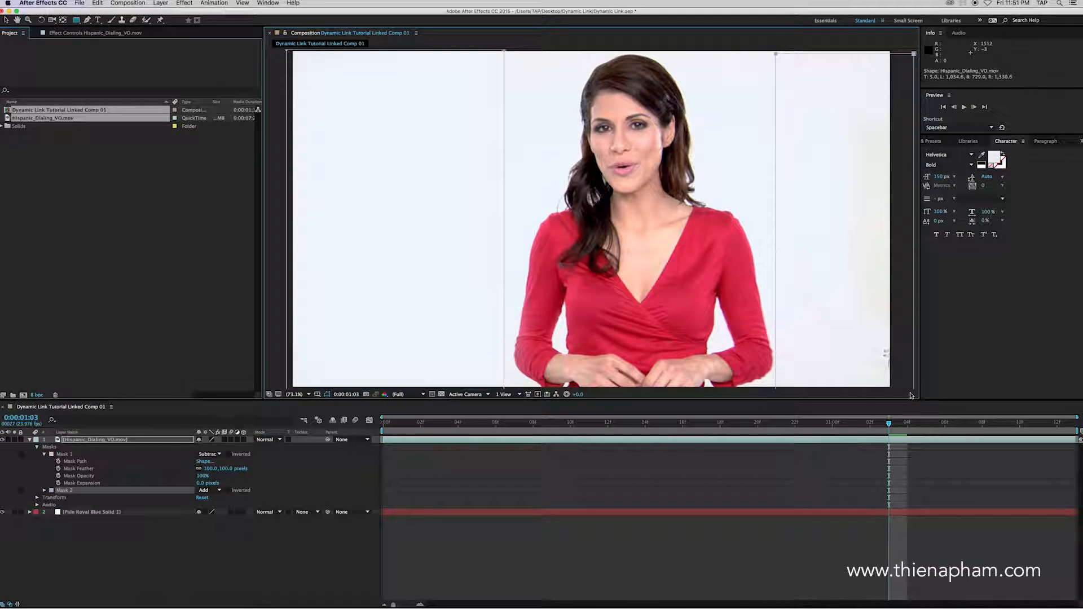
Set Mask 2 to Subtract mode and feather it by 100 pixels
left_click(204, 491)
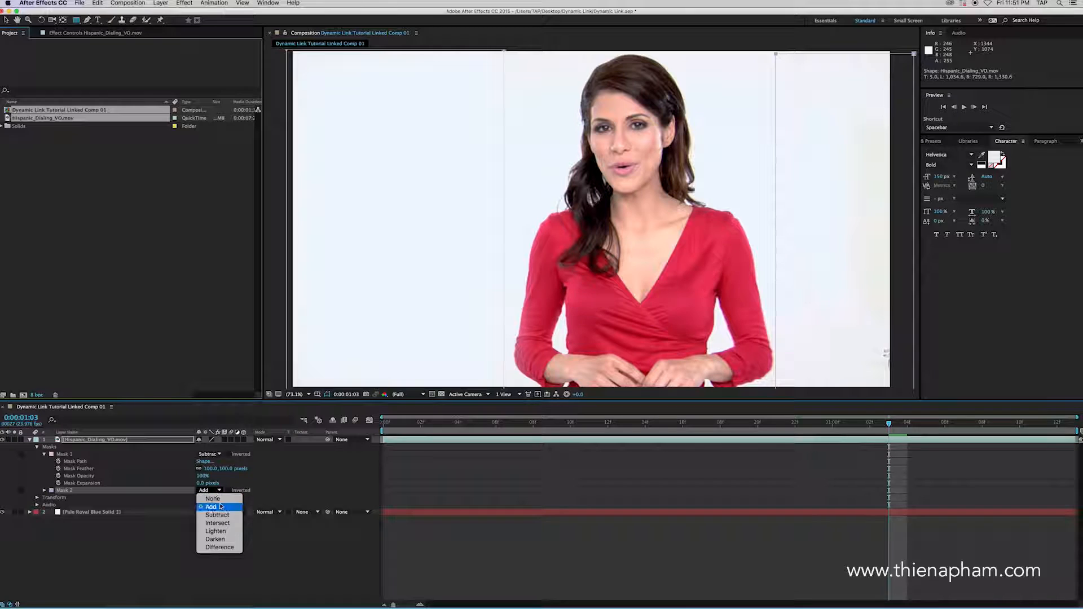
left_click(207, 509)
left_click(44, 490)
left_click(218, 504)
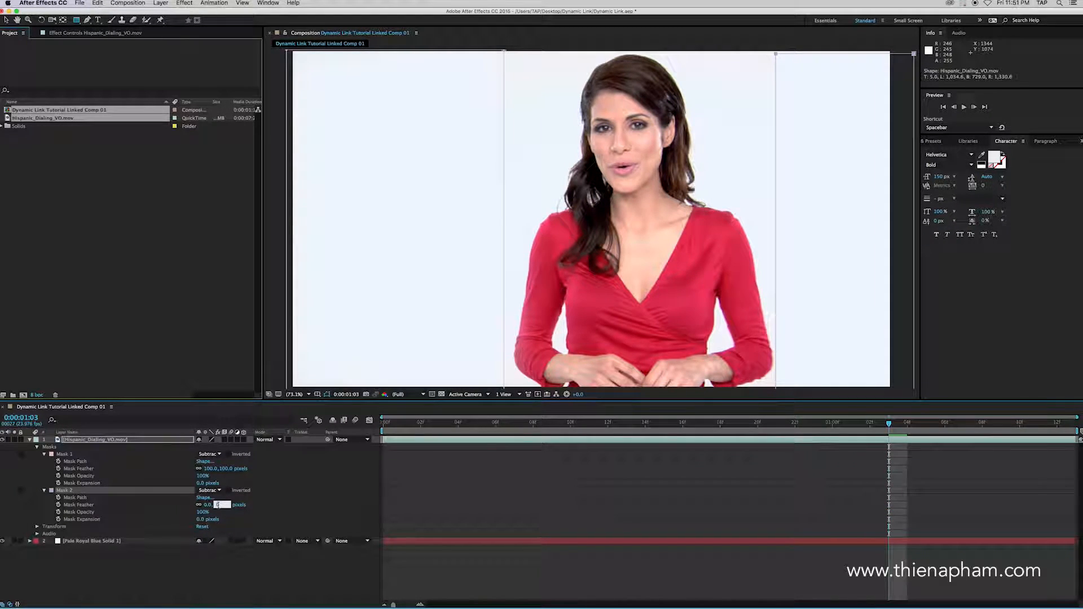
type("100")
key("Return")
left_click(551, 576)
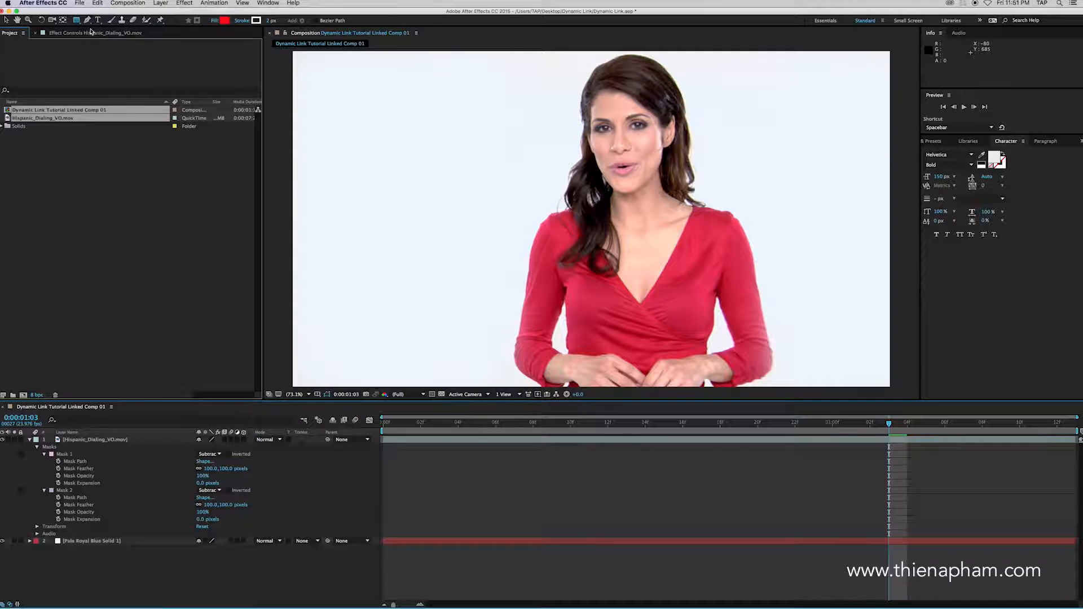
Save the After Effects project and switch to Premiere Pro to view the linked composition in the sequence
left_click(81, 3)
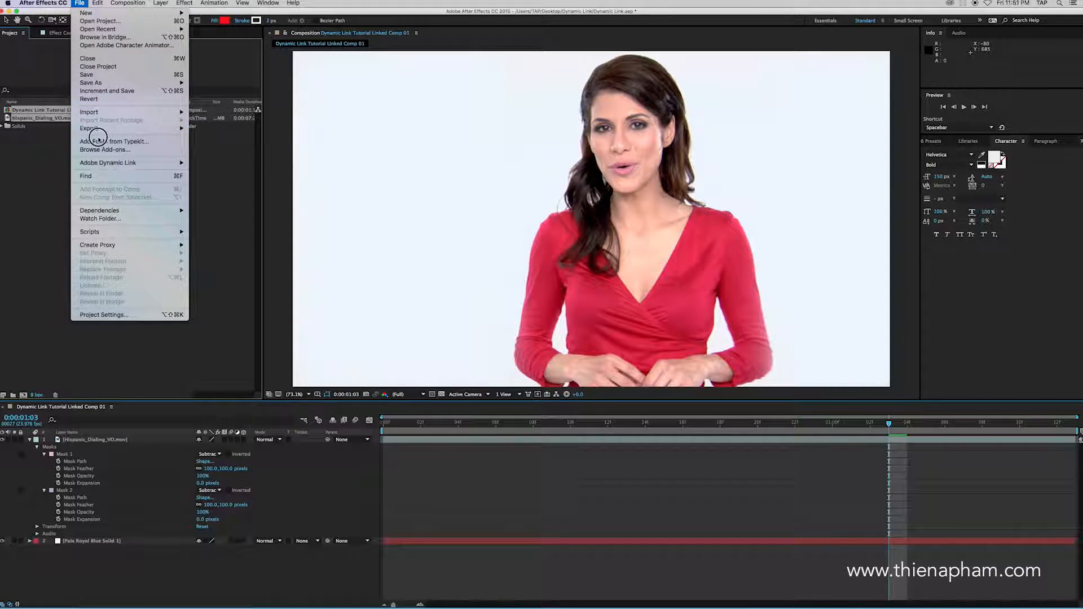
left_click(101, 76)
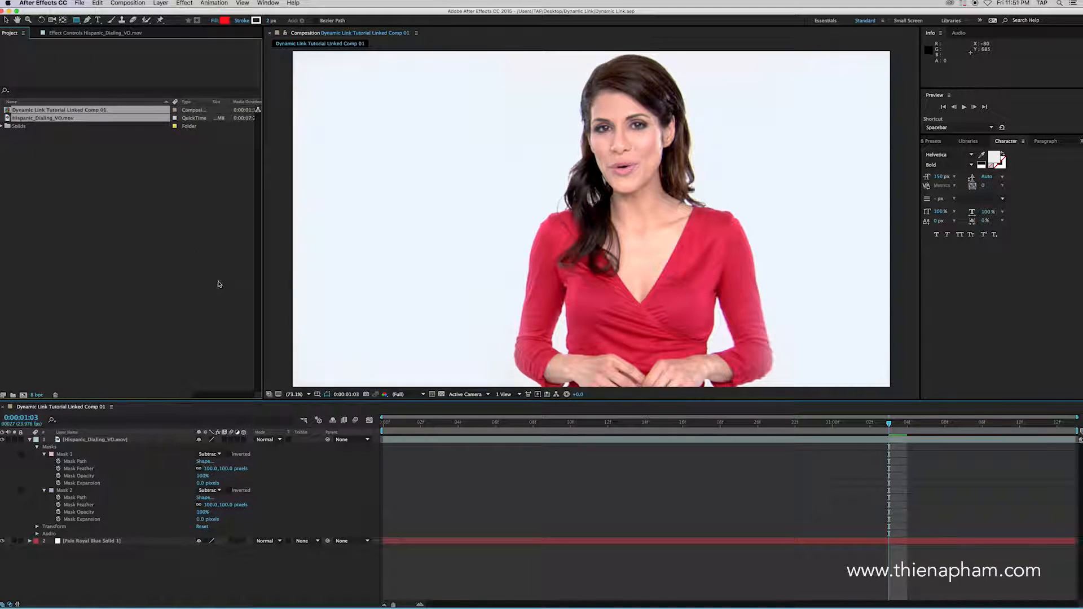
key("super+Tab")
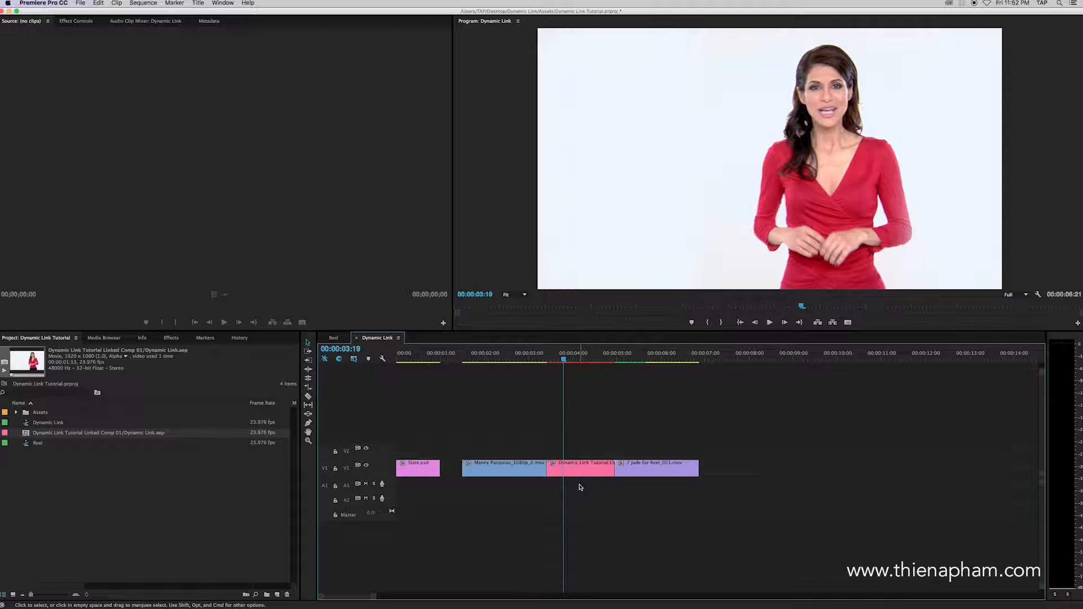
Switch to After Effects, copy the Hispanic_Dialing_VO.mov layer, and return to Premiere Pro
key("super+Tab")
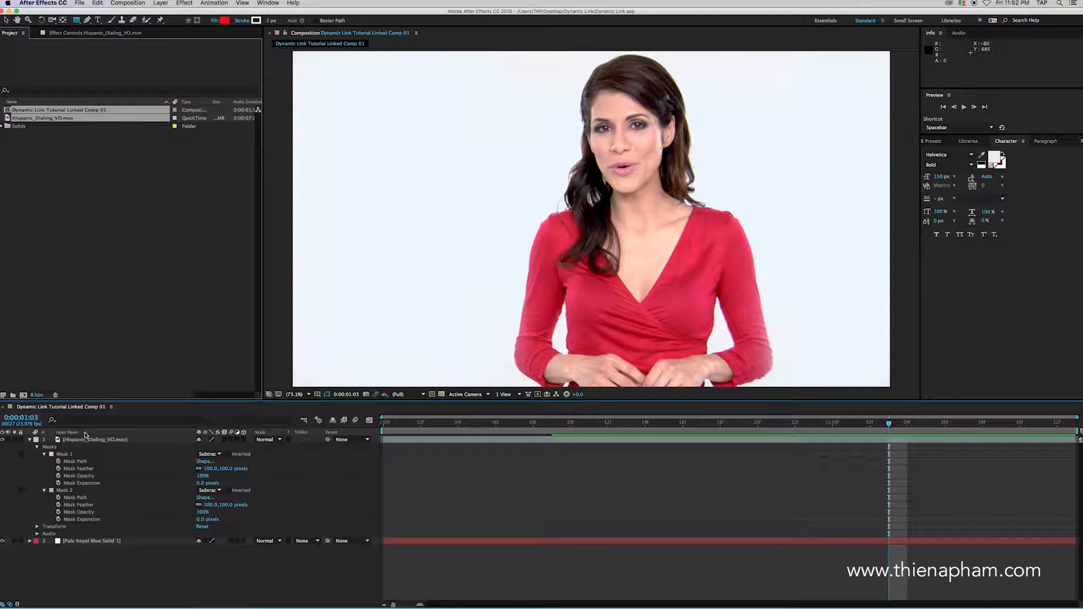
left_click(87, 439)
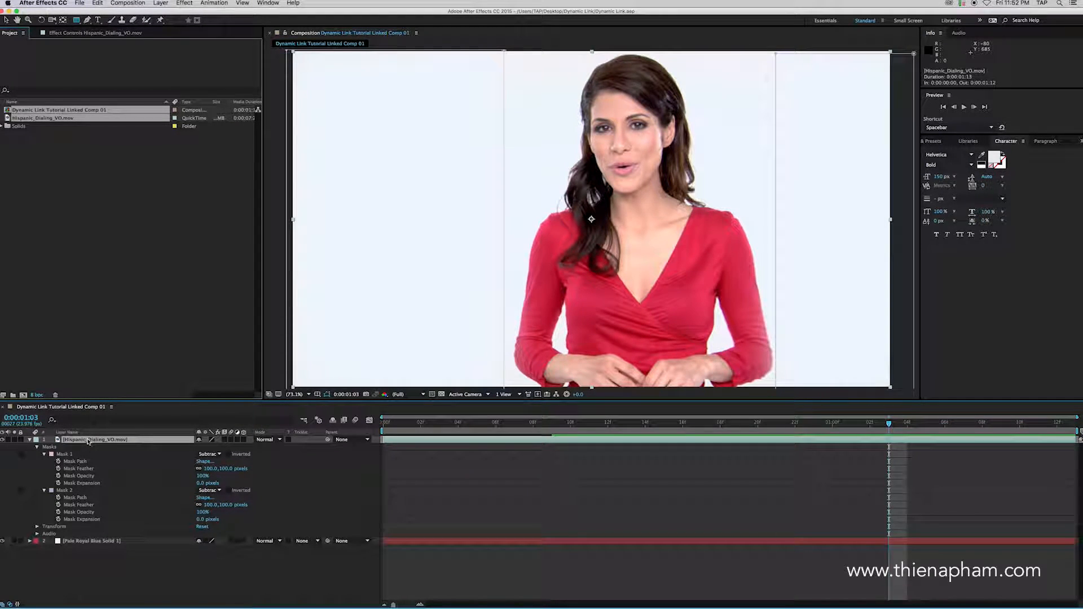
key("super+c")
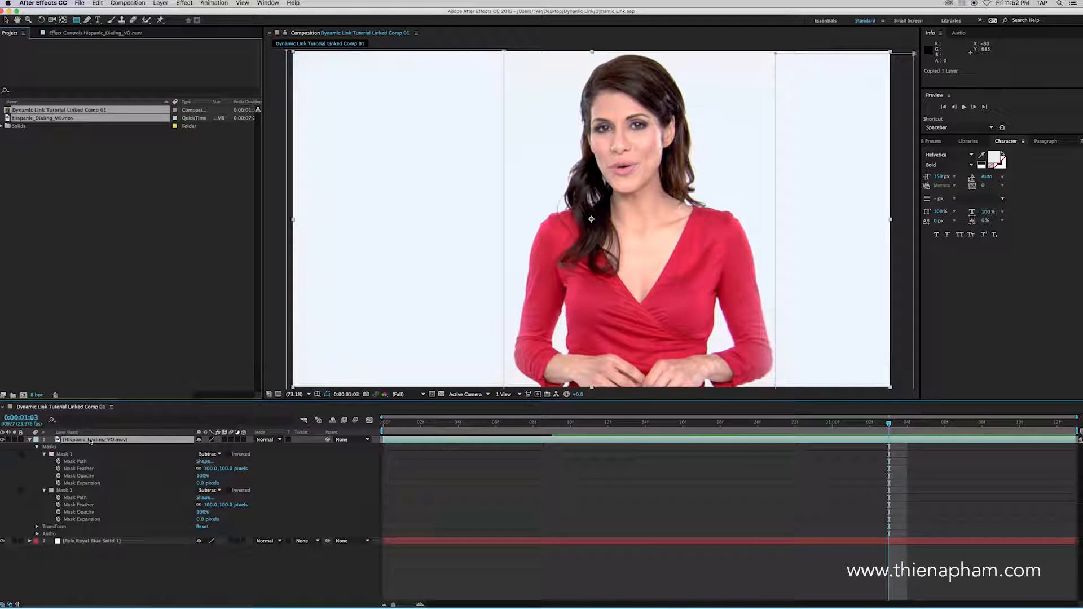
key("super+Tab")
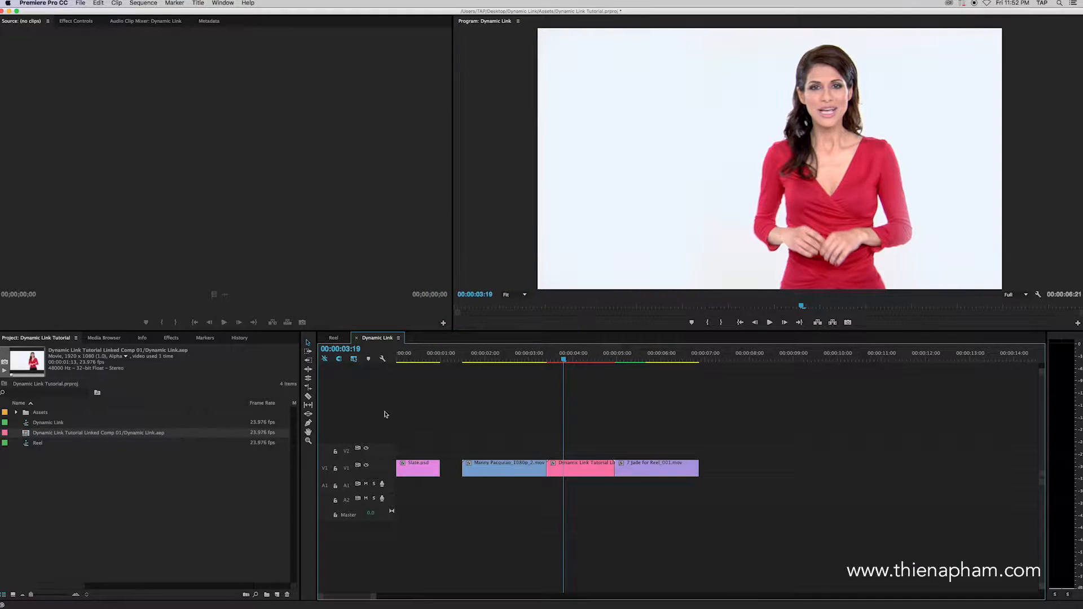
Target video track V2 and paste the copied clip directly above the start of the linked composition clip
left_click(324, 455)
left_click(346, 452)
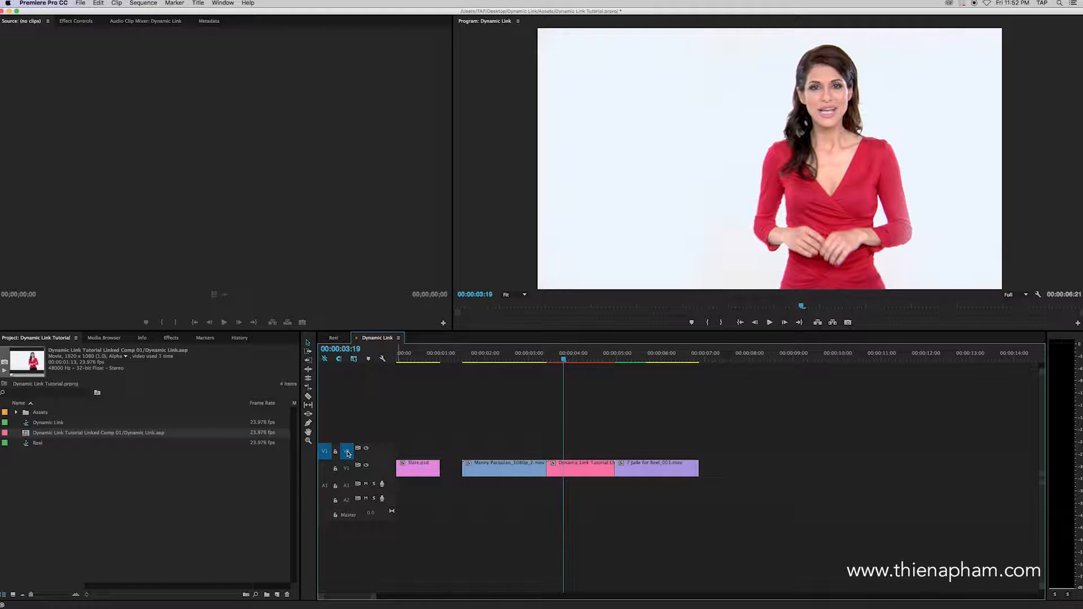
left_click(549, 363)
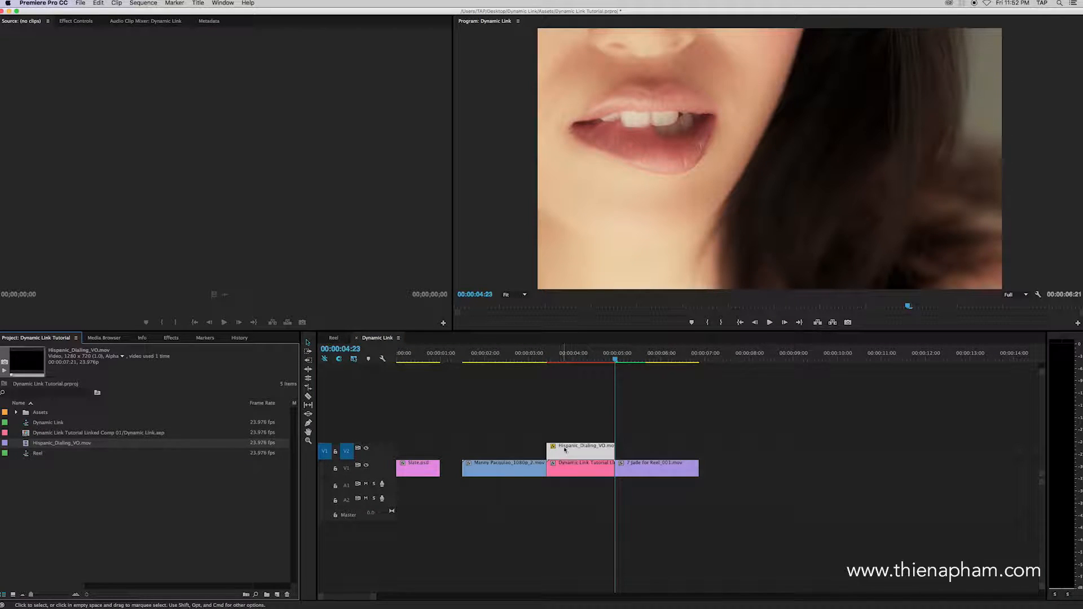
Delete the linked composition clip from V1 and move the Hispanic_Dialing_VO.mov clip down from V2 into the gap
left_click(581, 354)
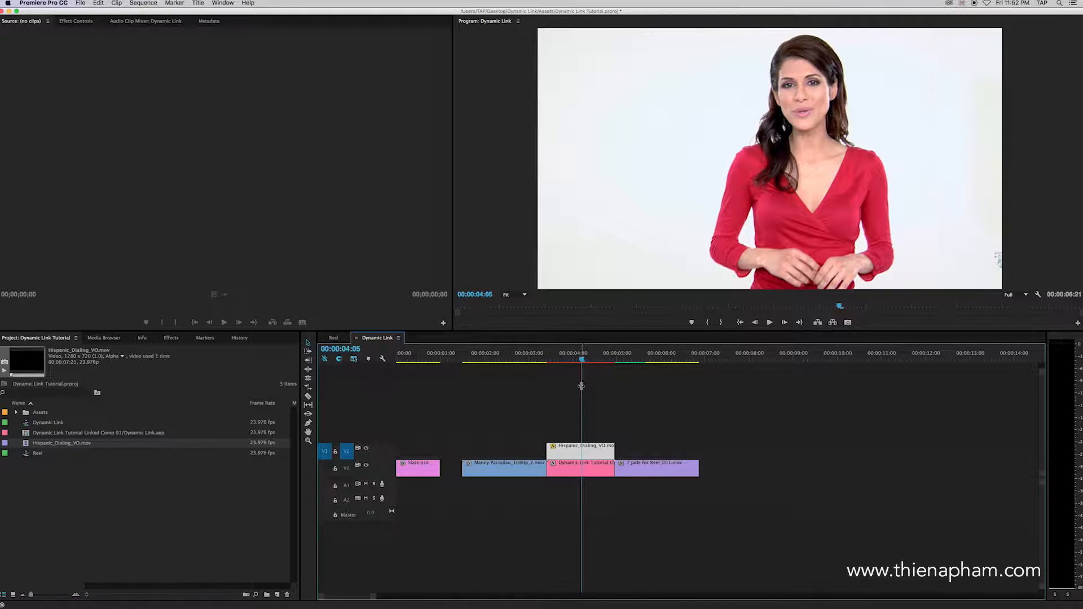
left_click(587, 469)
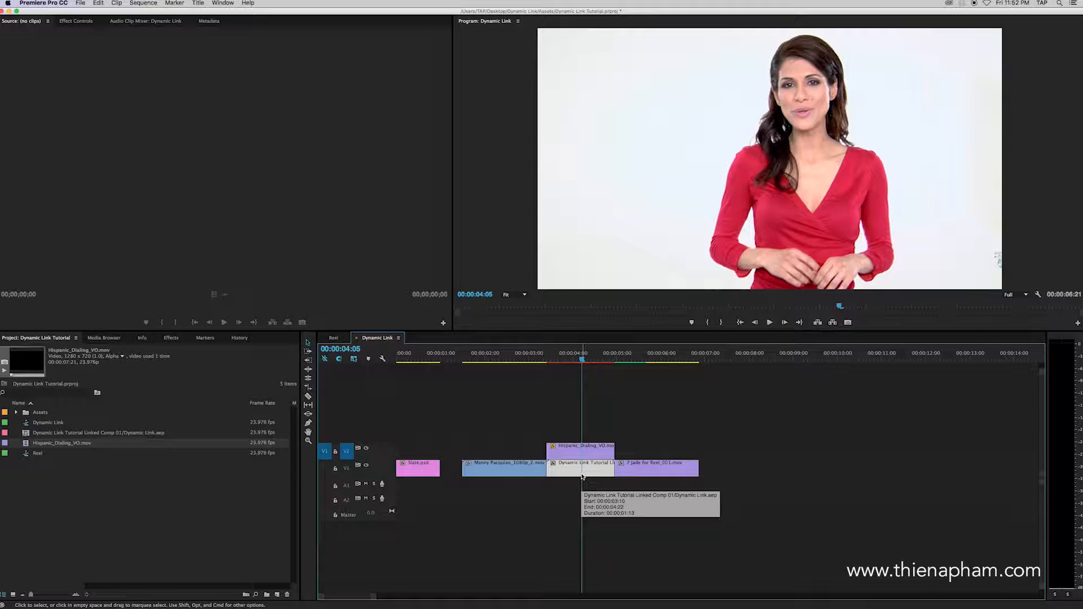
key("Delete")
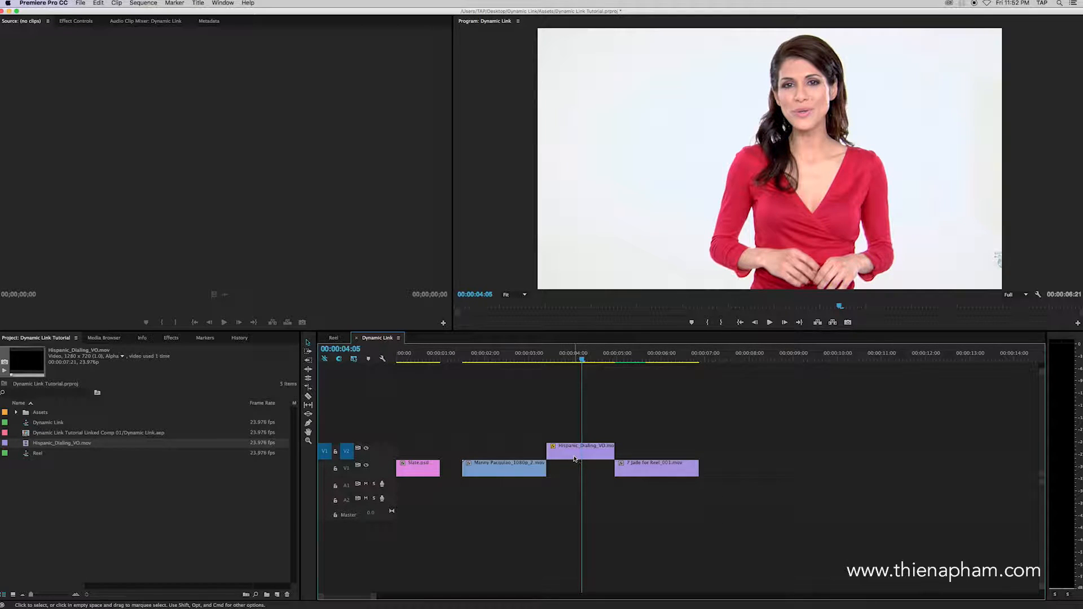
left_click_drag(575, 458, 586, 472)
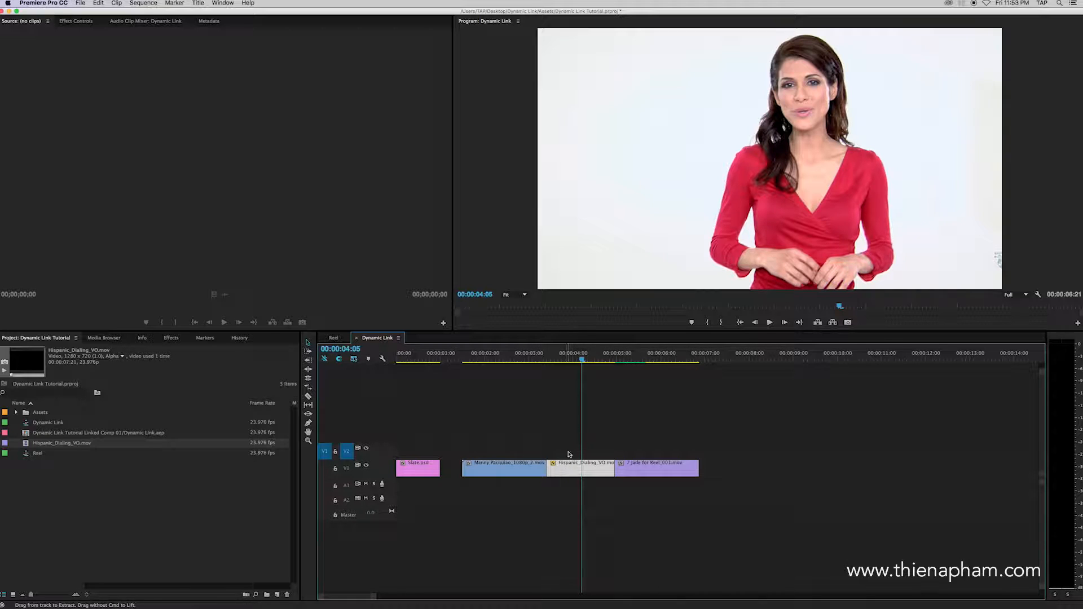
Paste another Hispanic_Dialing_VO.mov clip on V2 directly above the one on V1 and replace it with an After Effects composition
left_click(582, 357)
left_click_drag(582, 358, 547, 366)
key("super+v")
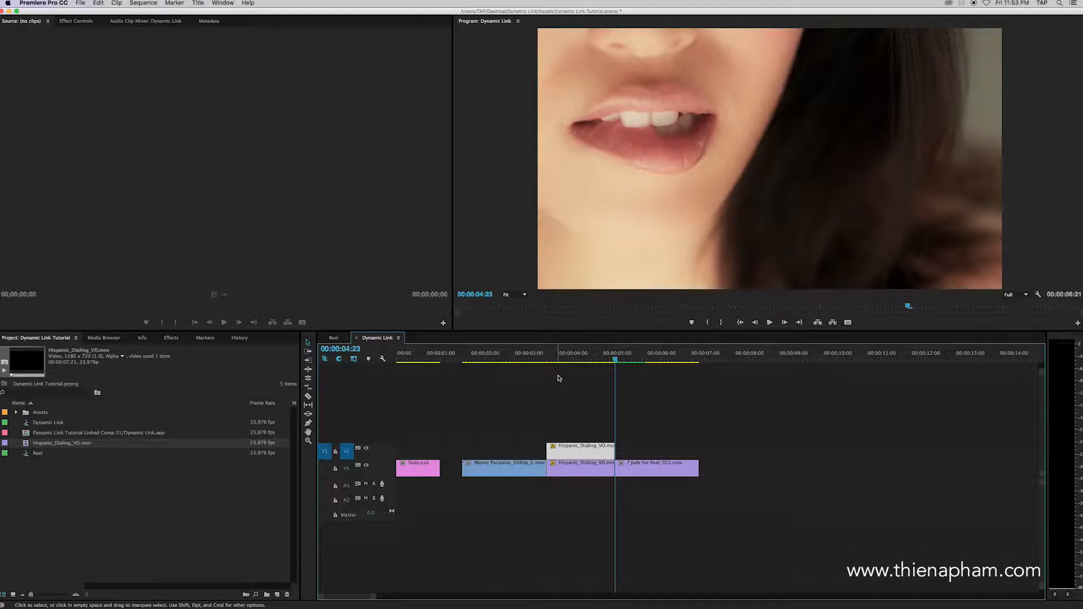
right_click(587, 453)
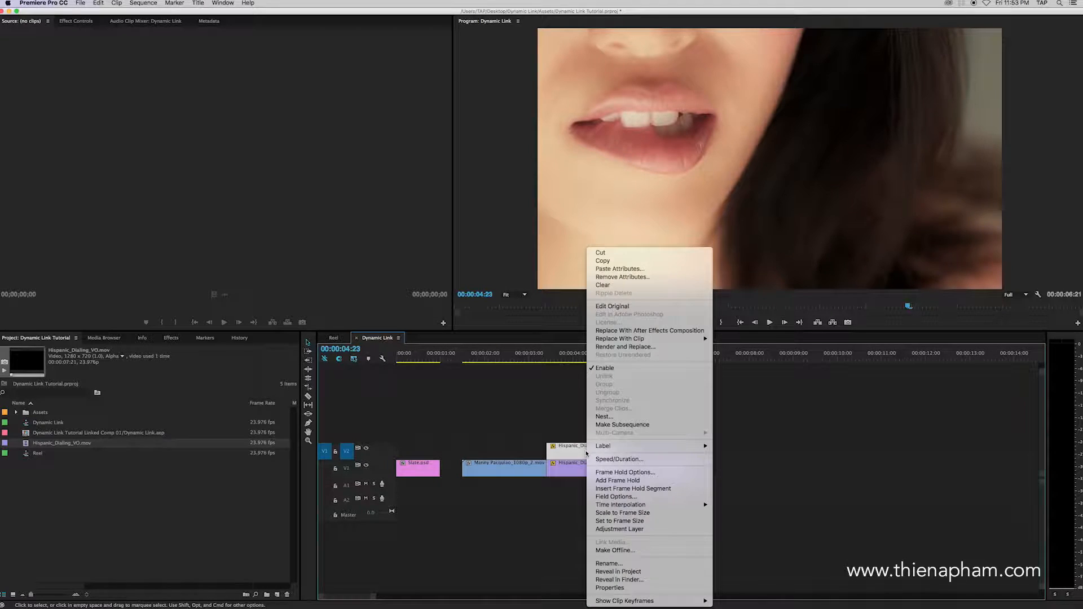
left_click(658, 331)
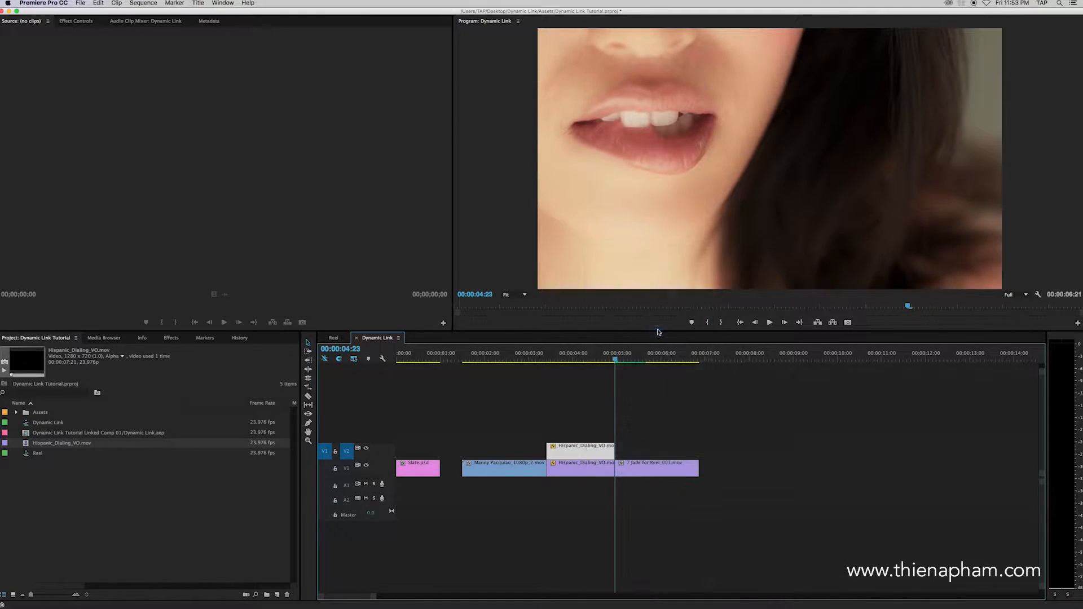
key("super+Tab")
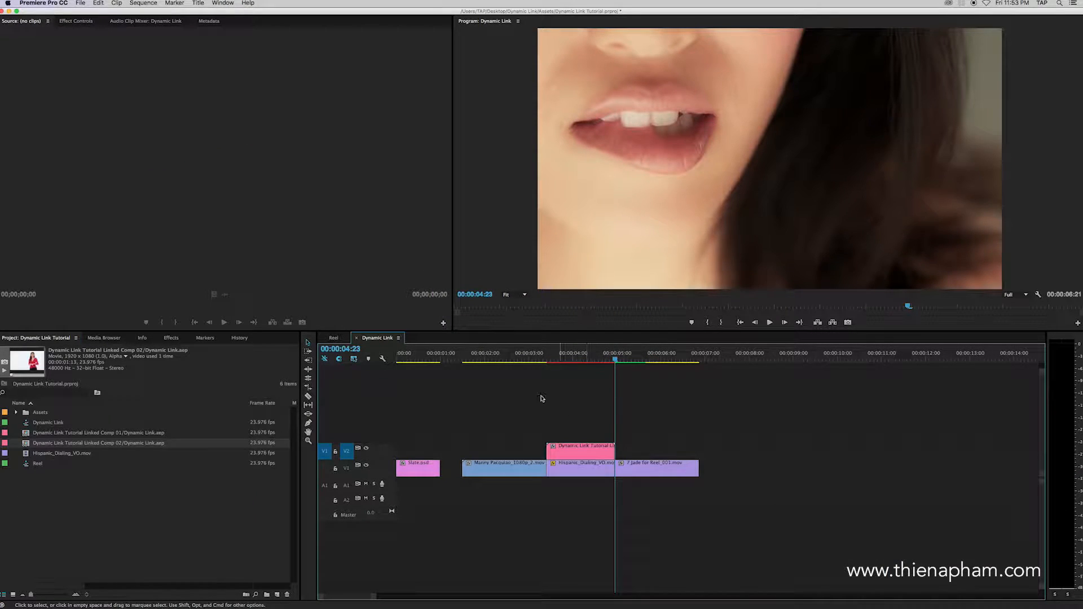
Delete the linked composition clip from V2
left_click_drag(532, 404, 639, 454)
key("Delete")
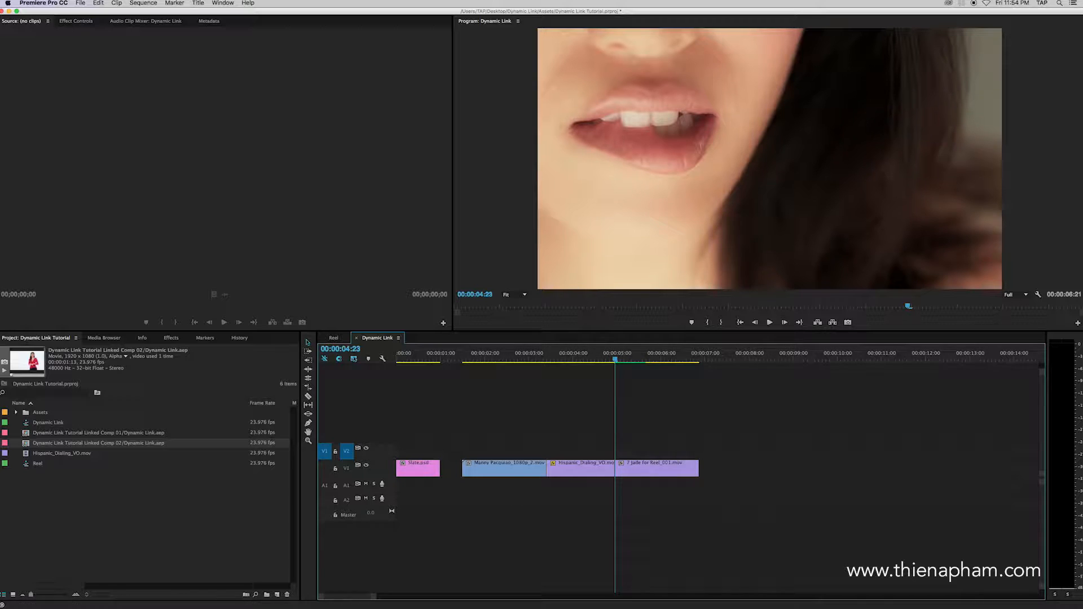
Open the 2016.aep project from the Dynamic Link folder in After Effects and preview Comp 1 from its first frame
left_click(332, 593)
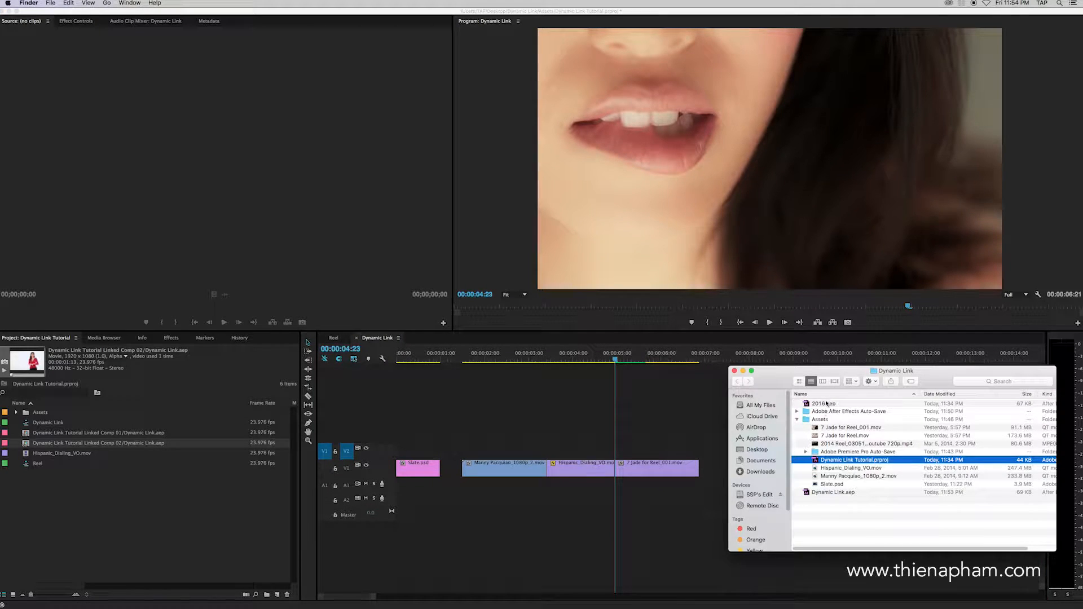
double_click(826, 405)
left_click(524, 323)
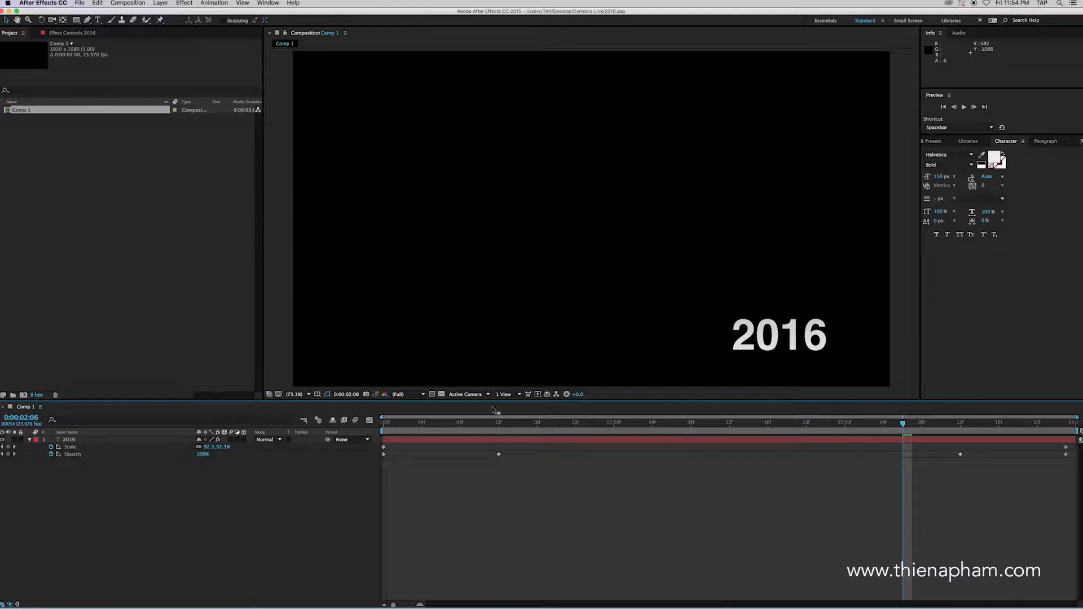
key("Home")
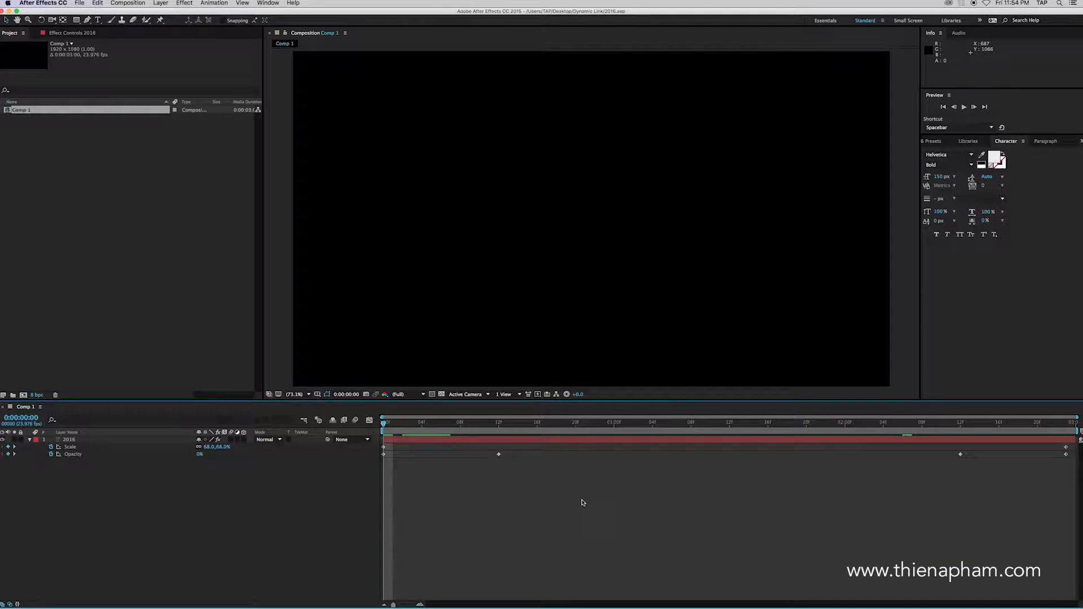
key("space")
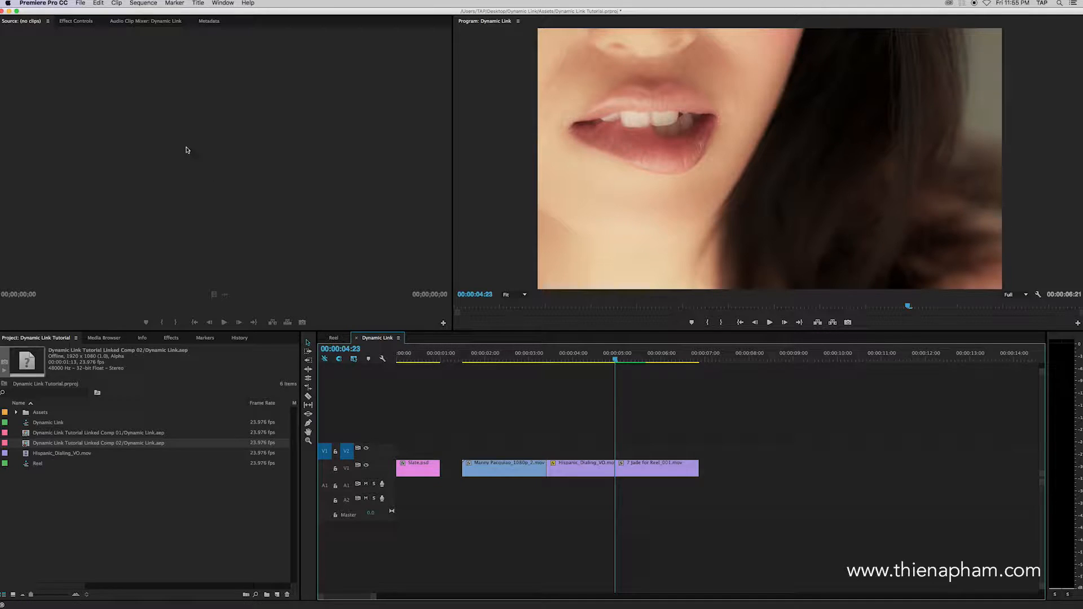
In Premiere Pro, import Comp 1 from Desktop > Dynamic Link > 2016.aep as a dynamically linked After Effects composition
left_click(80, 3)
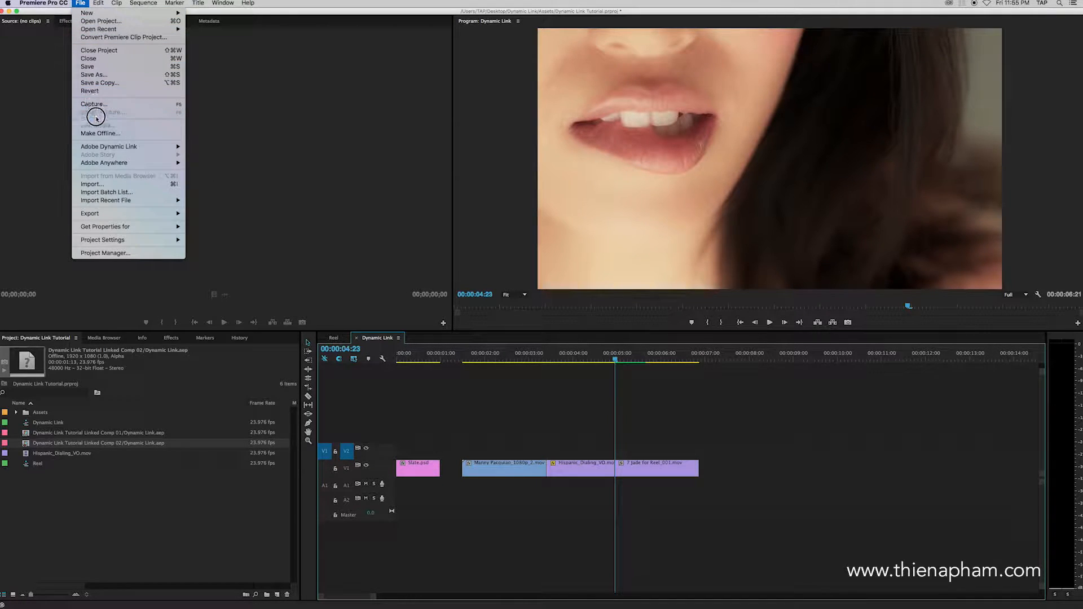
mouse_move(101, 147)
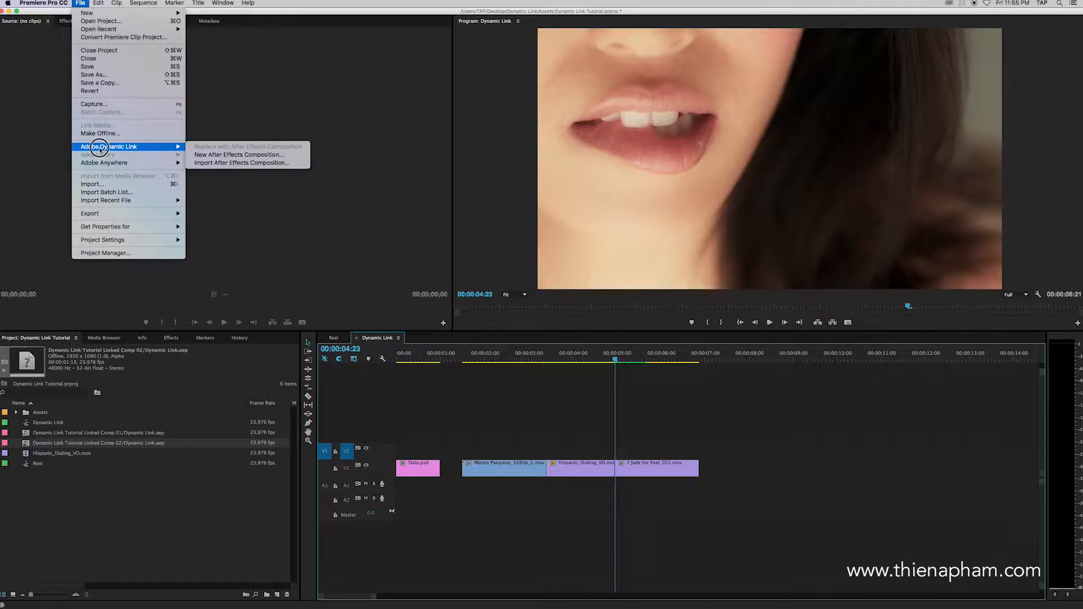
left_click(244, 163)
left_click(382, 169)
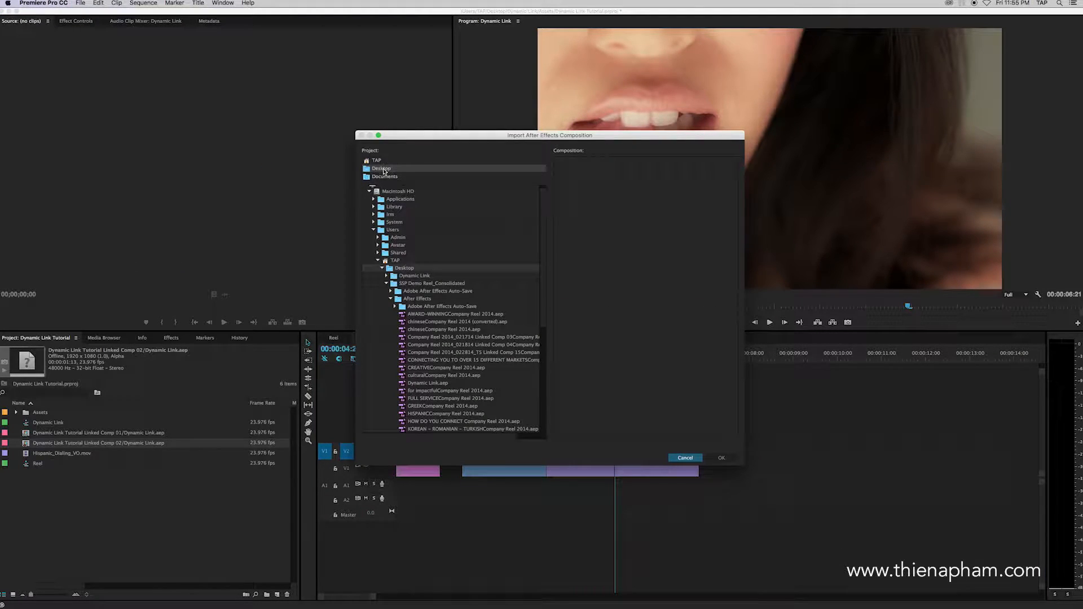
left_click(386, 283)
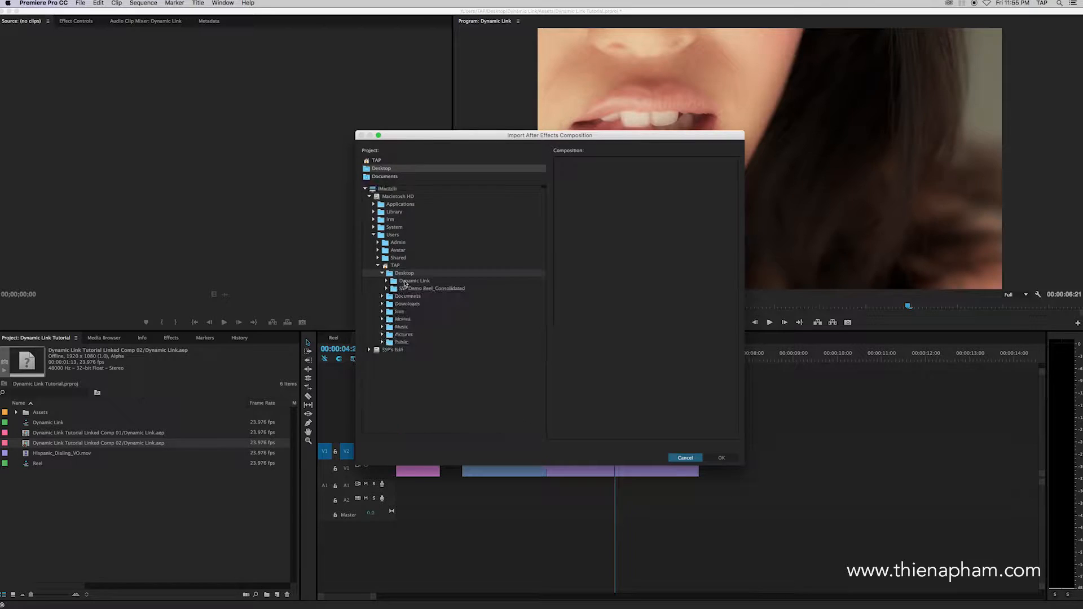
left_click(386, 281)
left_click(415, 303)
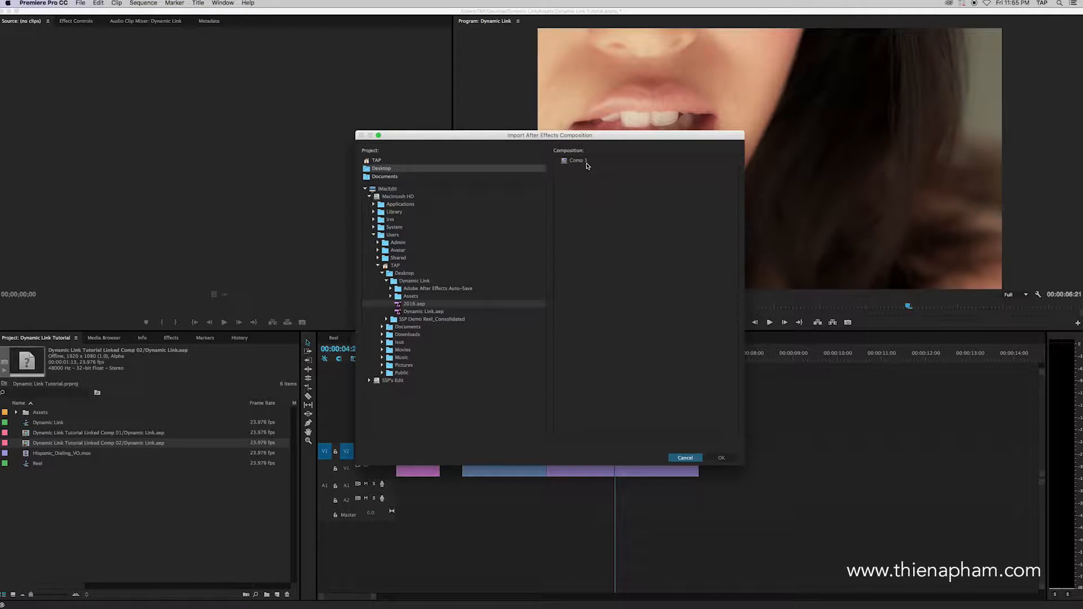
left_click(583, 161)
left_click(721, 457)
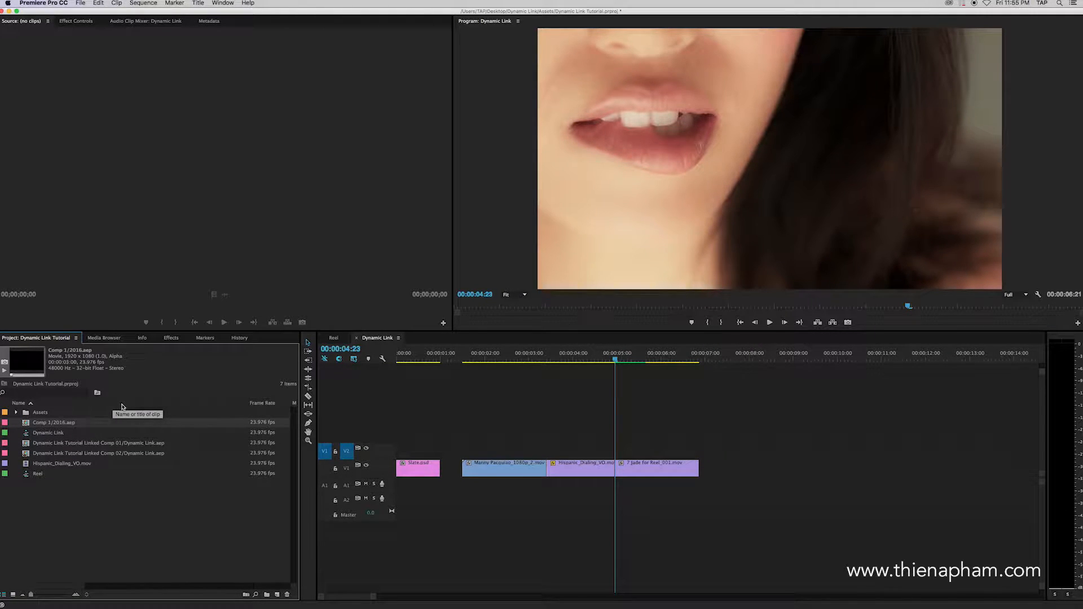
Place Comp 1/2016.aep on V2 at the start of the Manny Pacquiao clip and play the sequence from there
left_click(101, 424)
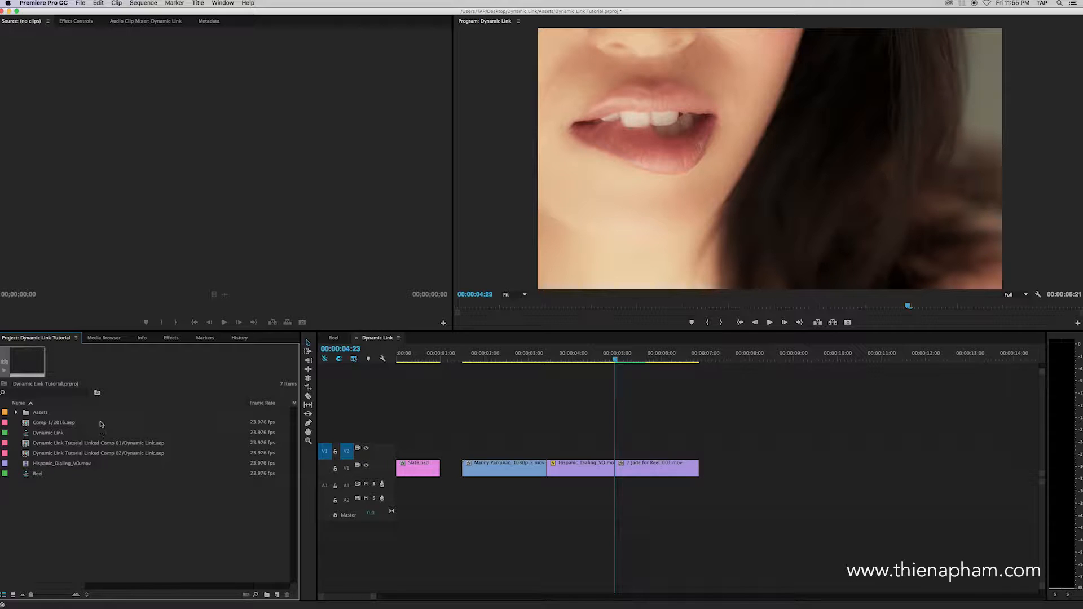
left_click_drag(67, 423, 460, 446)
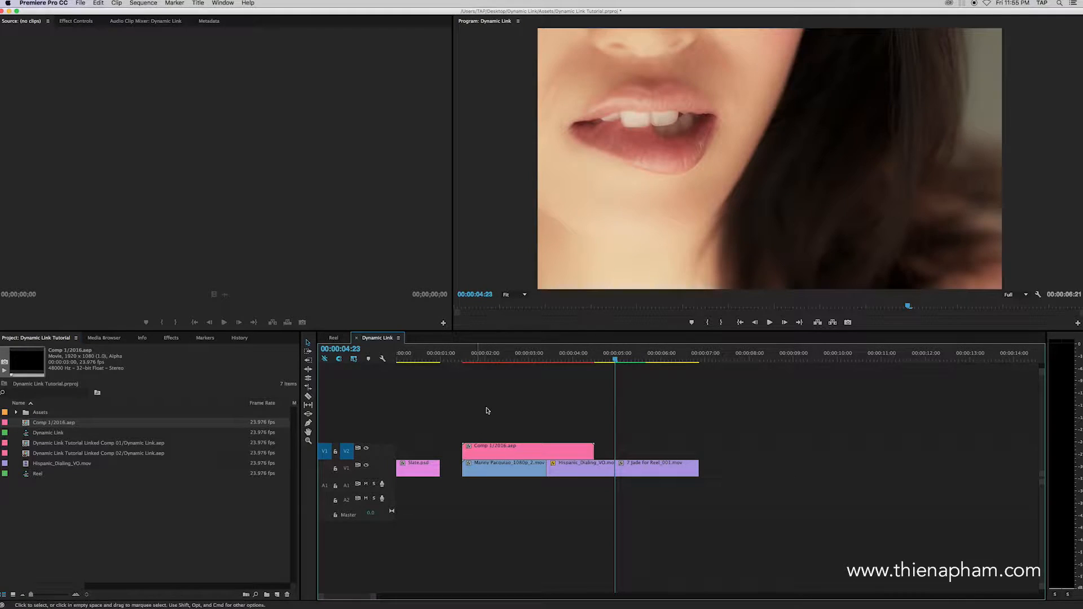
left_click(460, 357)
key("space")
key("space")
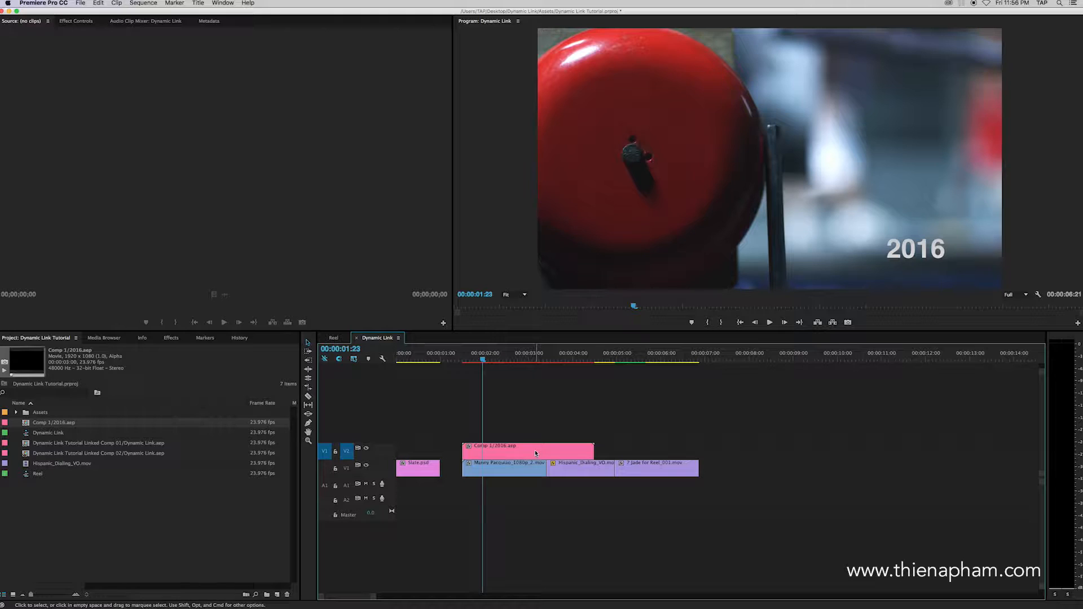
Open the original of the Comp 1/2016.aep clip in After Effects and preview its animation
right_click(535, 451)
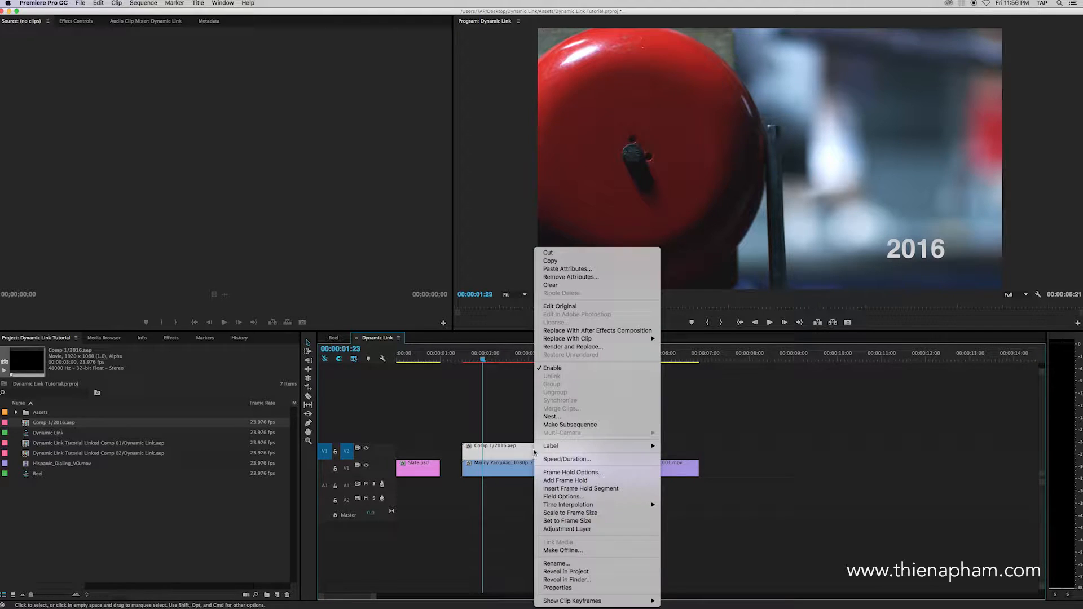
left_click(572, 306)
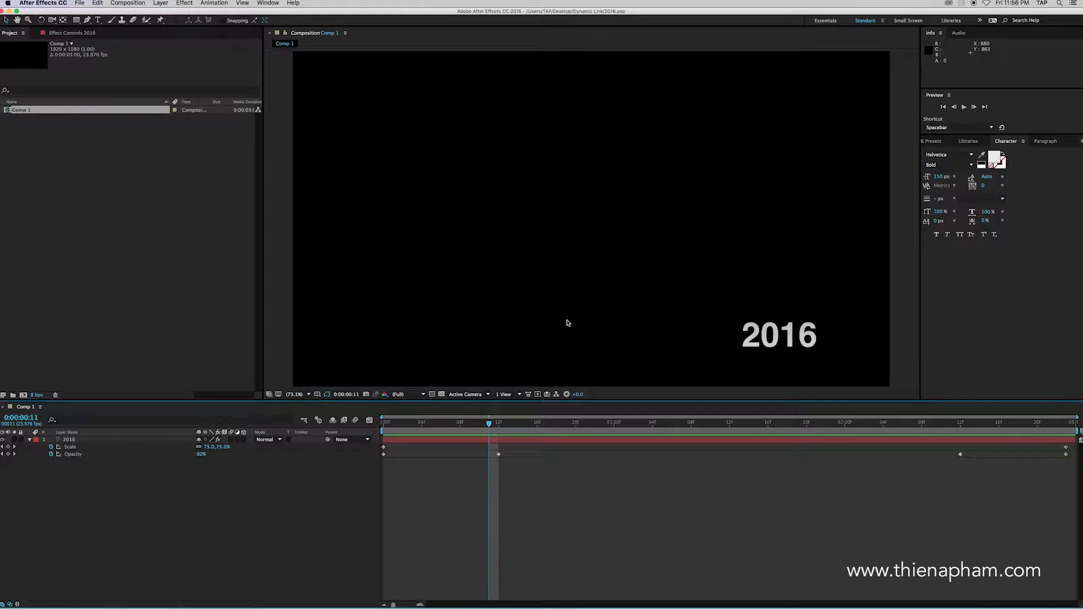
key("space")
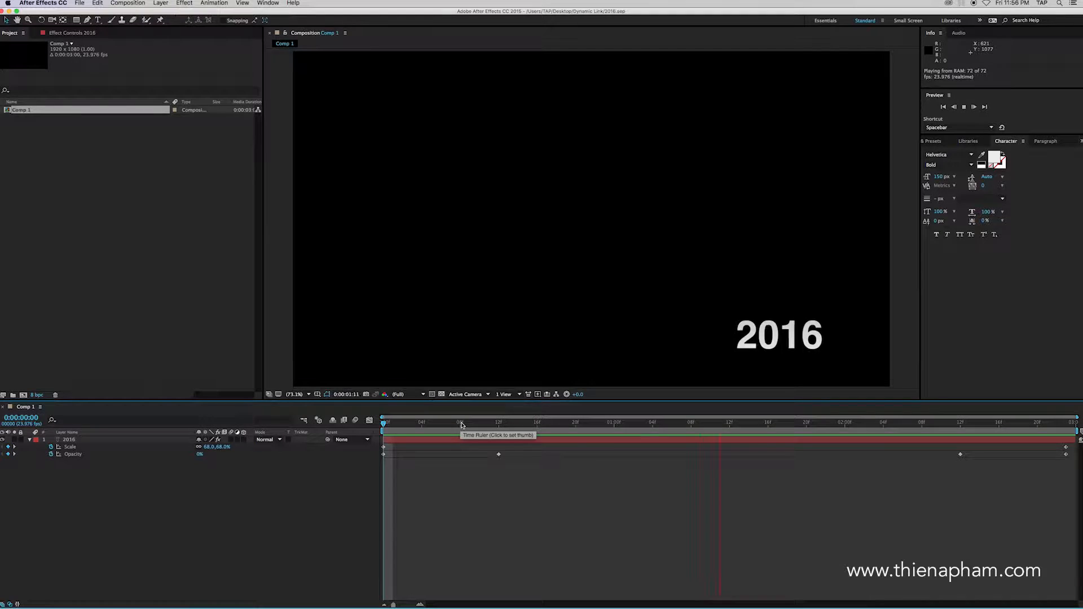
Change the 2016 text layer to read 2017 and save the After Effects project
left_click(69, 440)
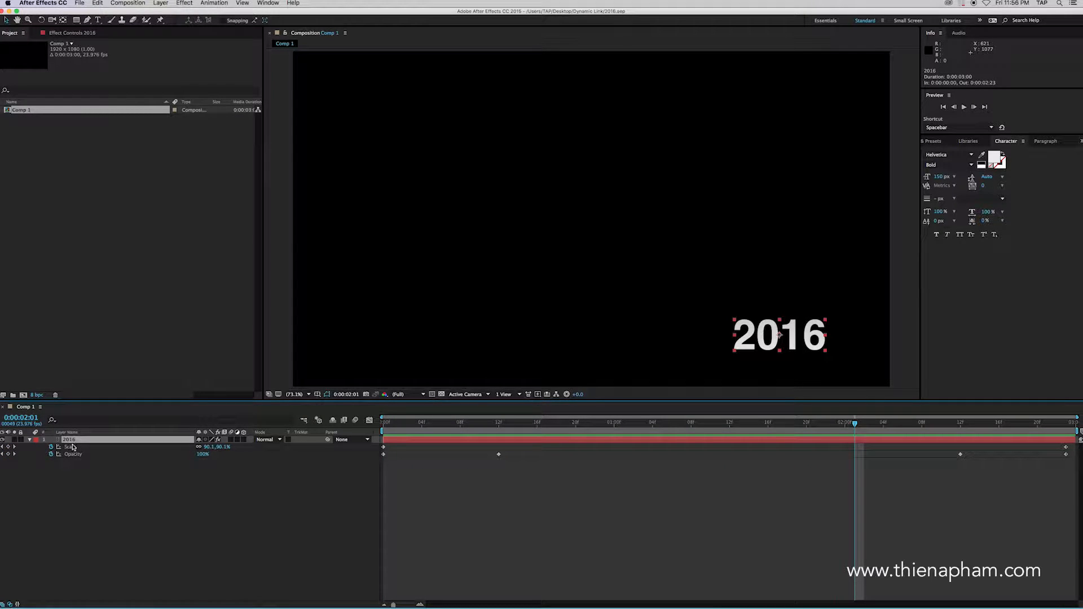
key("super+t")
left_click_drag(805, 334, 827, 335)
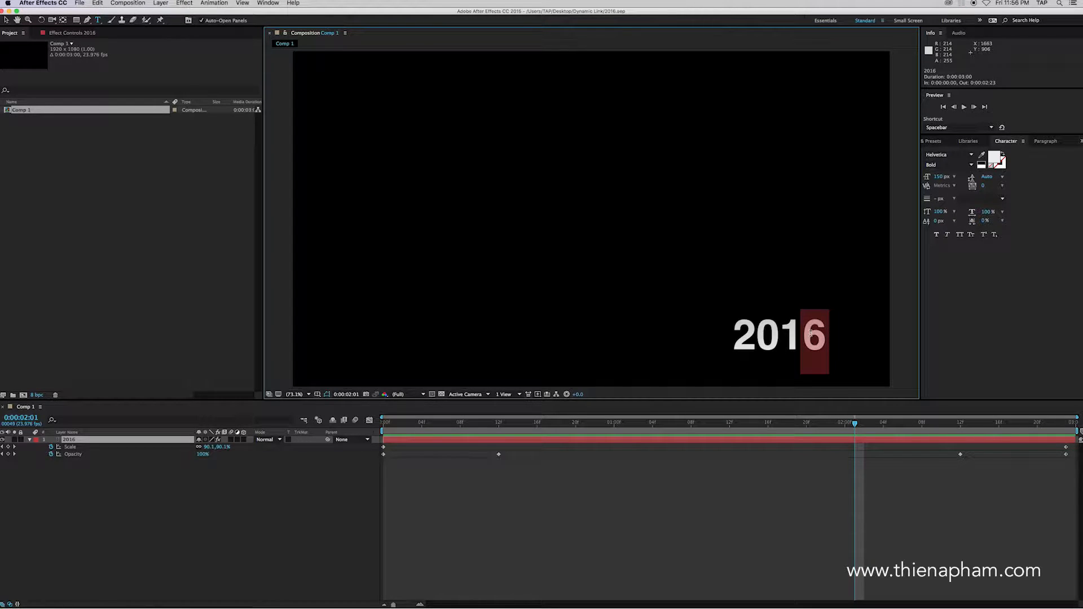
type("7")
left_click(236, 481)
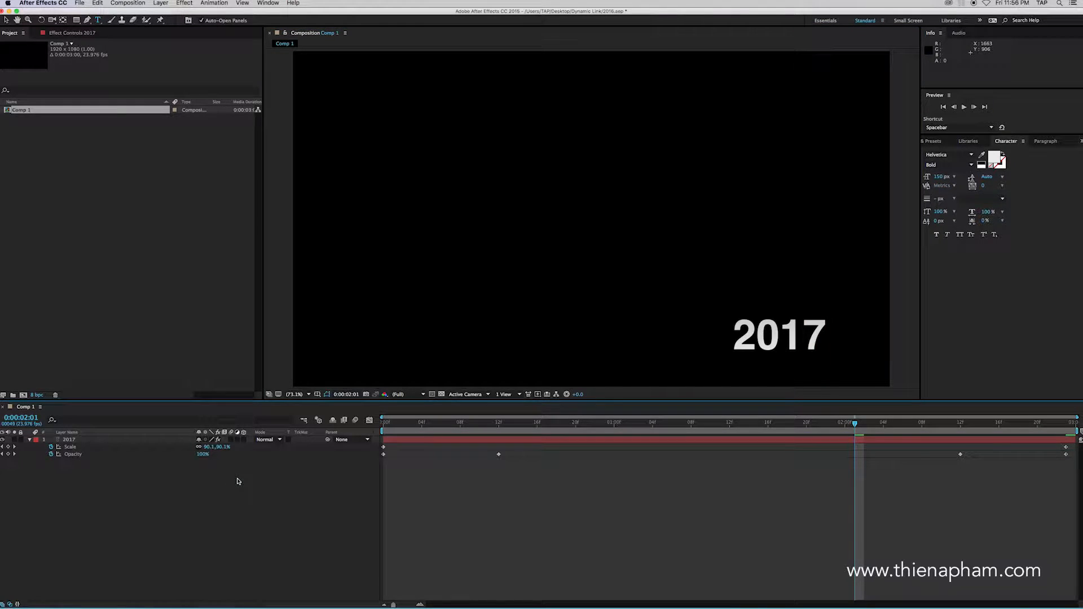
key("super+s")
Switch to Premiere Pro and view the frame at 00:00:01:21 to check the title in the linked composition
key("super+Tab")
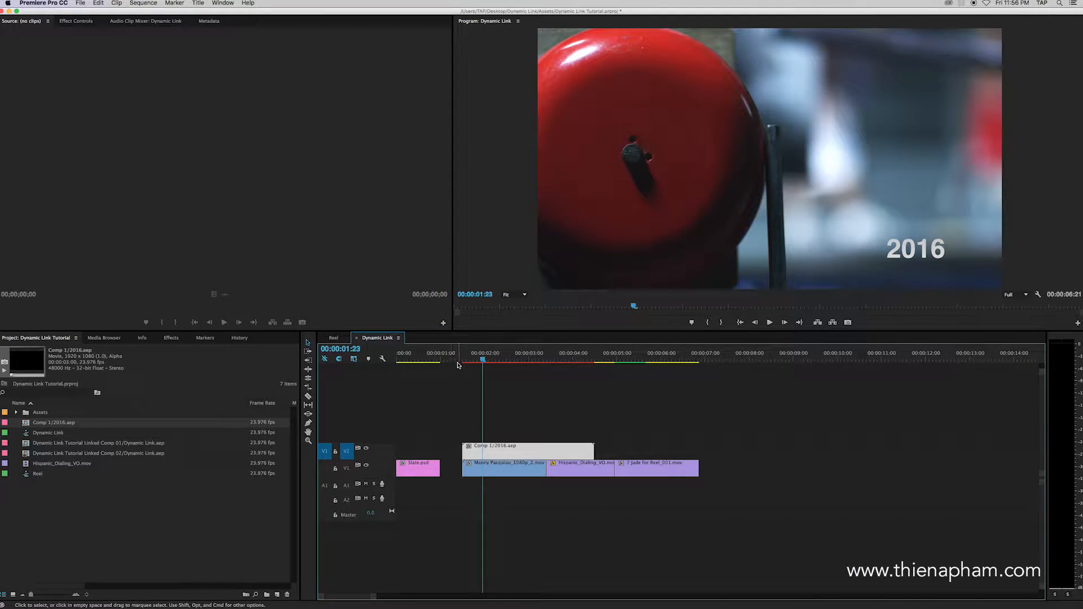
left_click(453, 360)
left_click(489, 376)
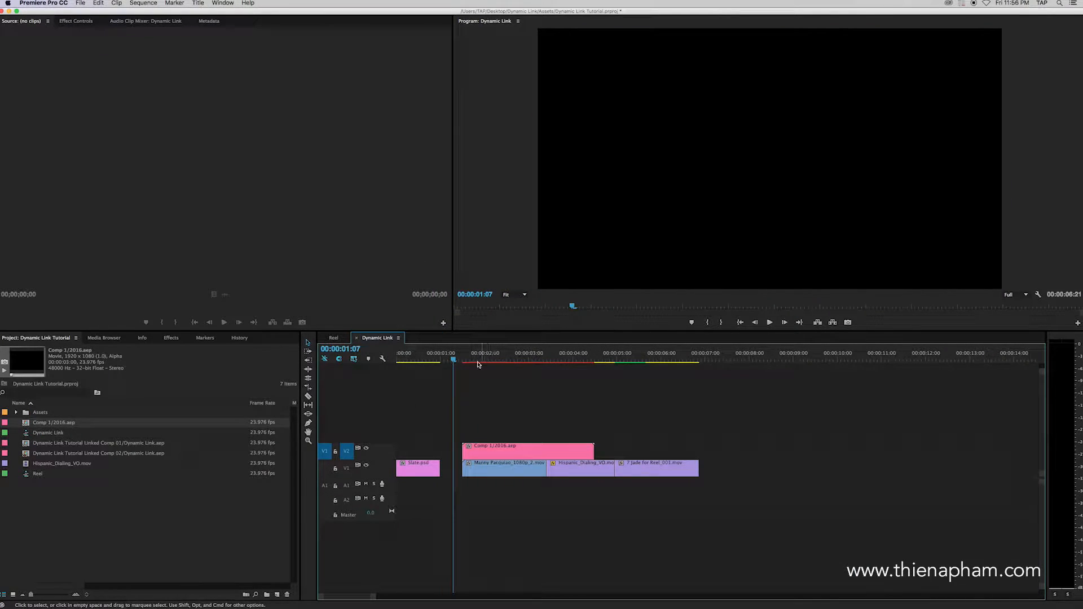
left_click(478, 360)
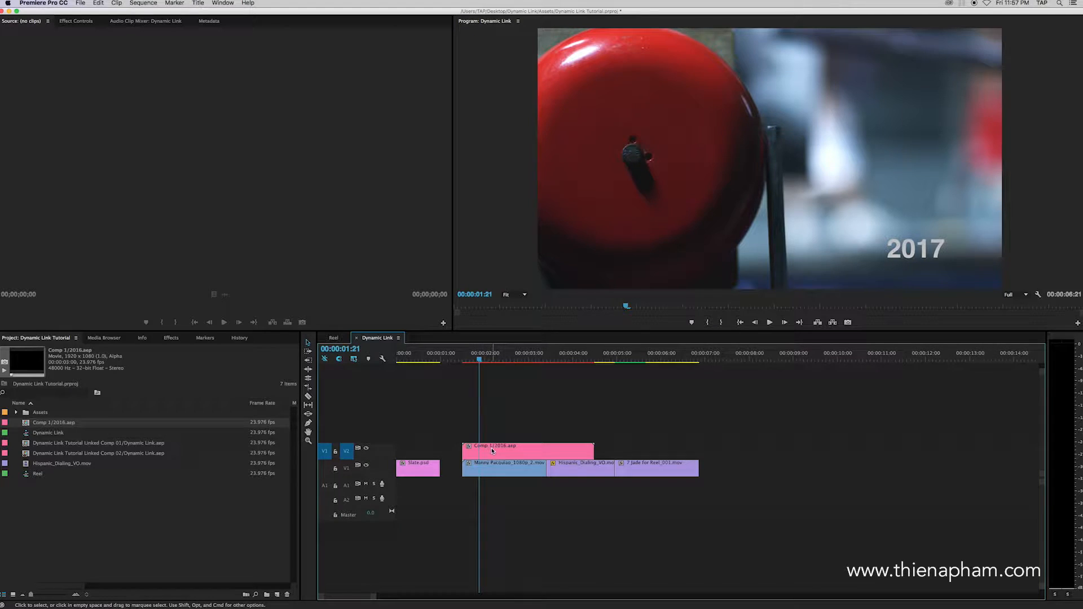
In After Effects, enable the Template option for text layers editable in Premiere Pro in Comp 1's advanced composition settings and save the project
key("super+Tab")
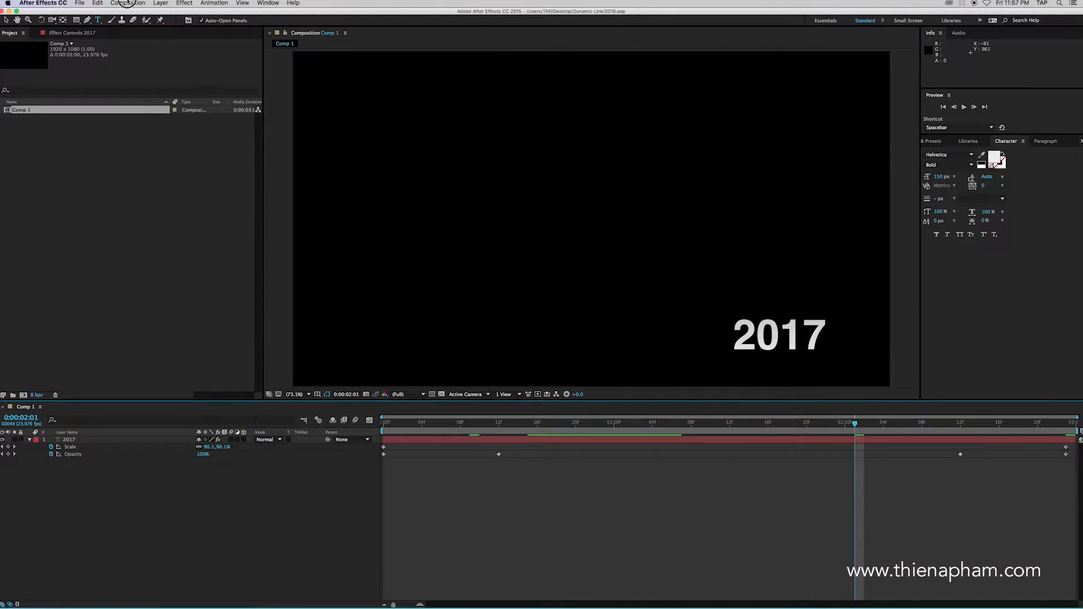
left_click(128, 2)
left_click(134, 27)
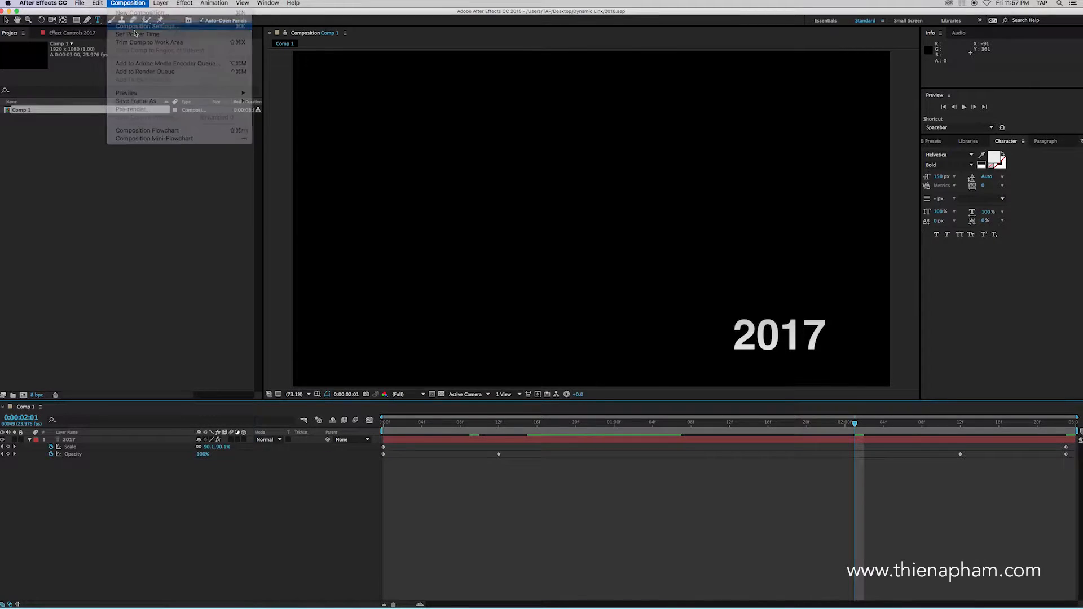
left_click(479, 235)
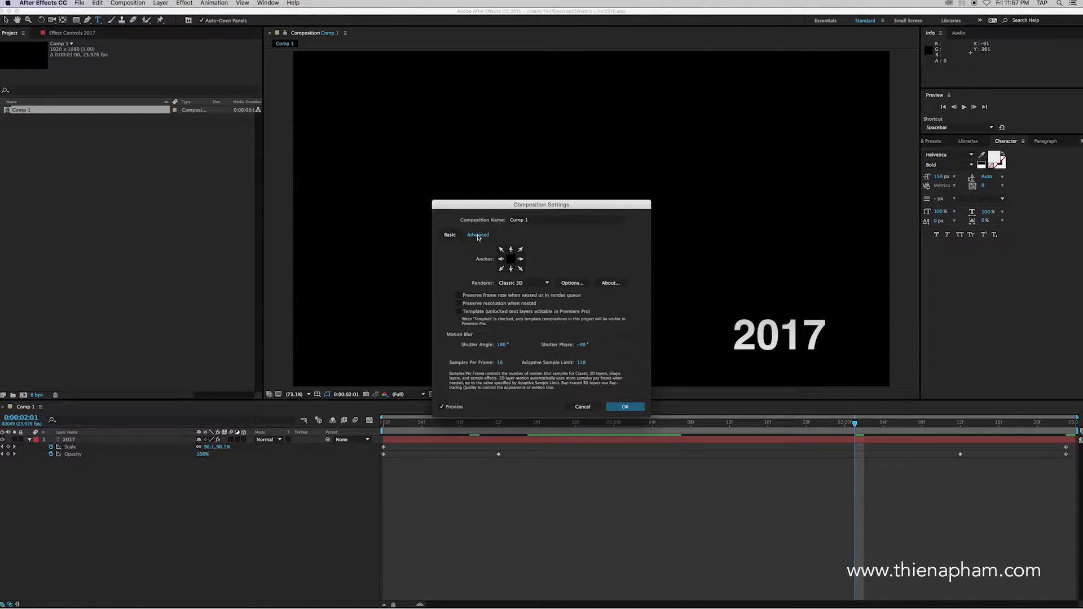
left_click(459, 313)
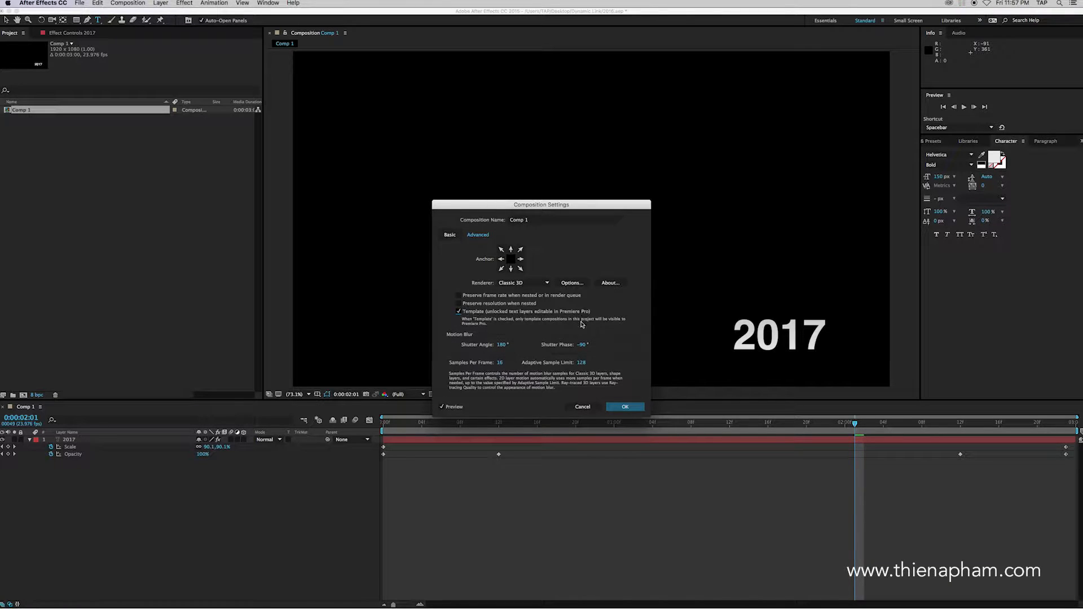
left_click(613, 406)
left_click(498, 441)
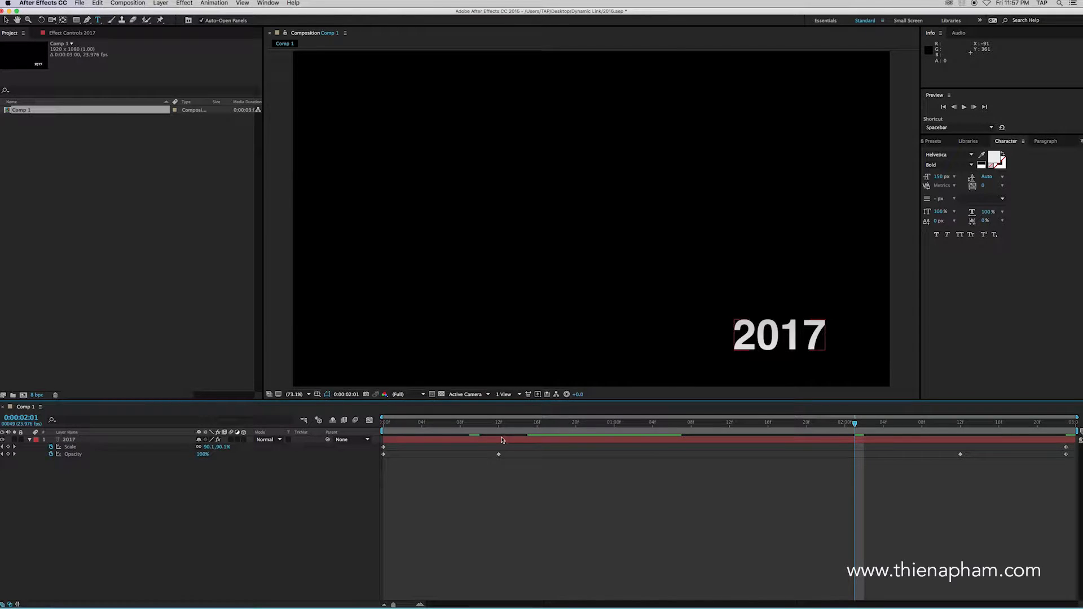
key("super+s")
Switch to Premiere Pro and set the After Effects editable text of the Comp 1/2016.aep master clip to 2018
key("super+Tab")
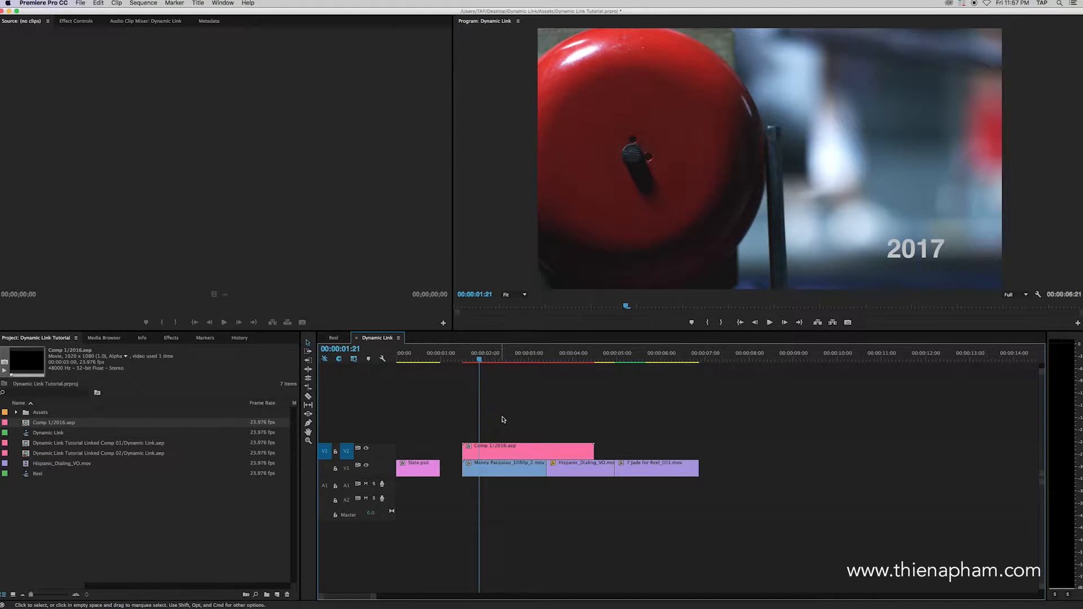
left_click(493, 455)
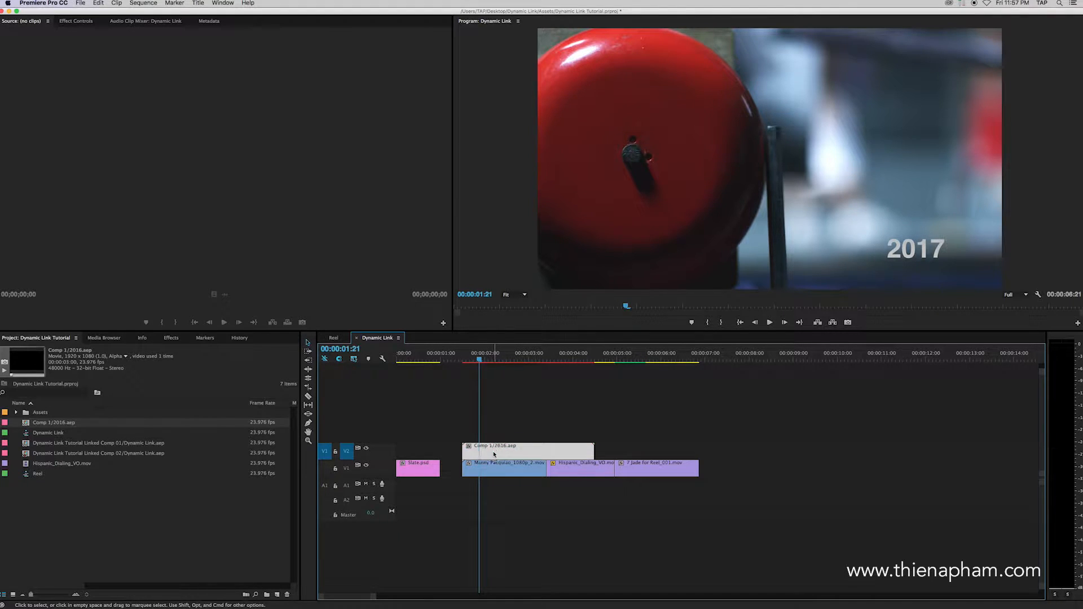
left_click(77, 23)
left_click(34, 38)
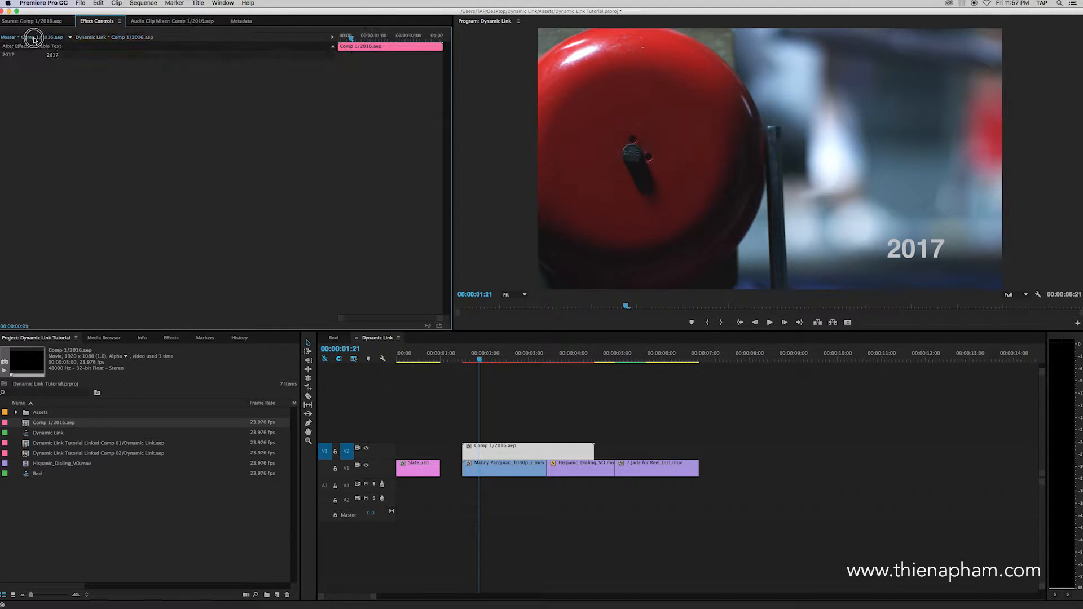
left_click(63, 55)
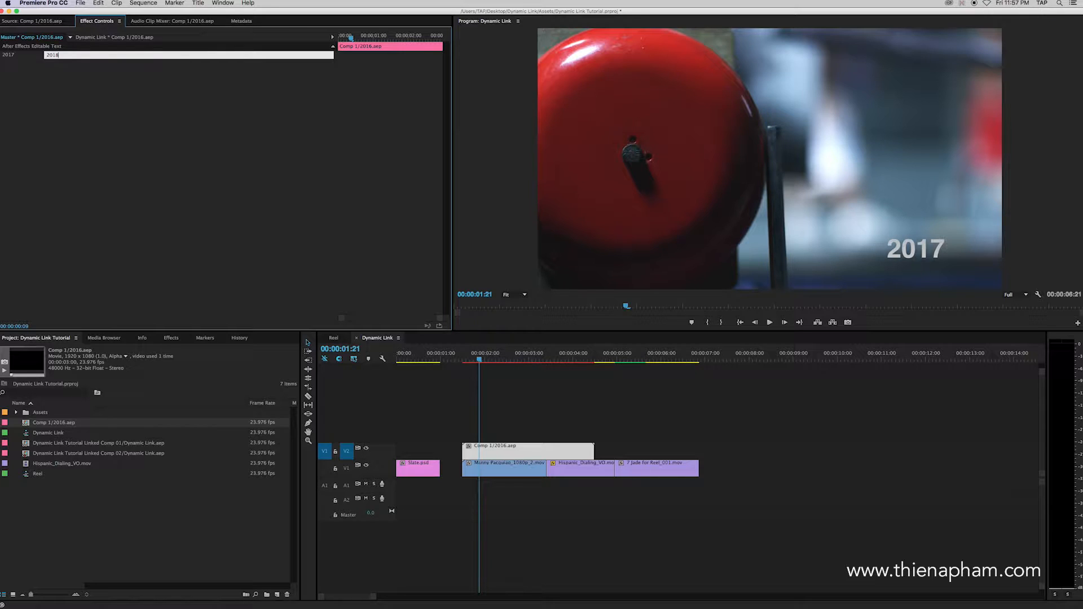
key("Return")
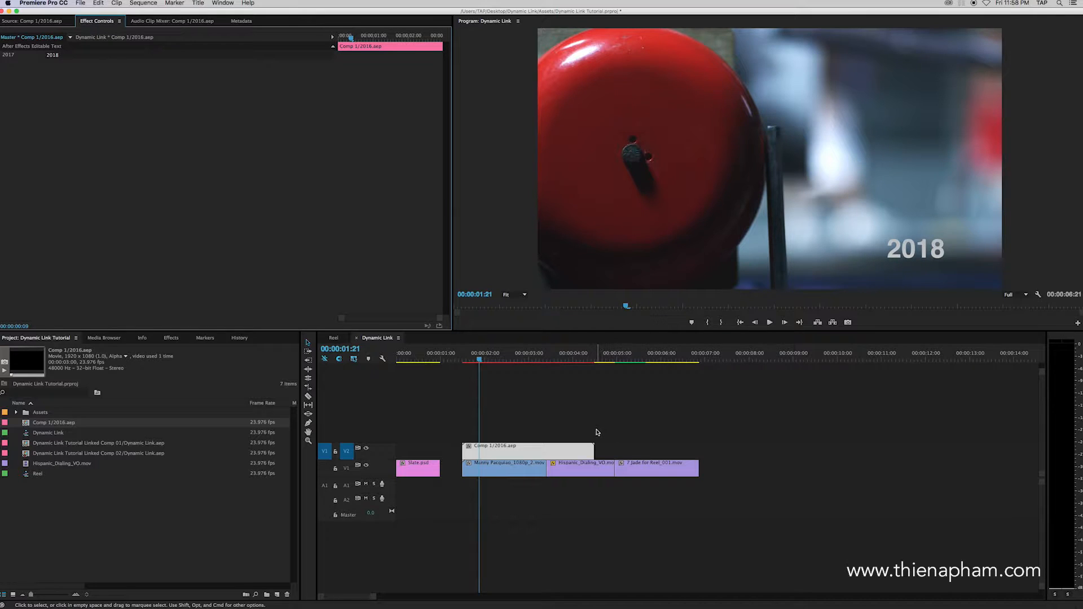
Duplicate the Comp 1/2016.aep clip on V2 to the start of the last V1 clip and view the frame at 00:00:05:15
left_click(558, 453)
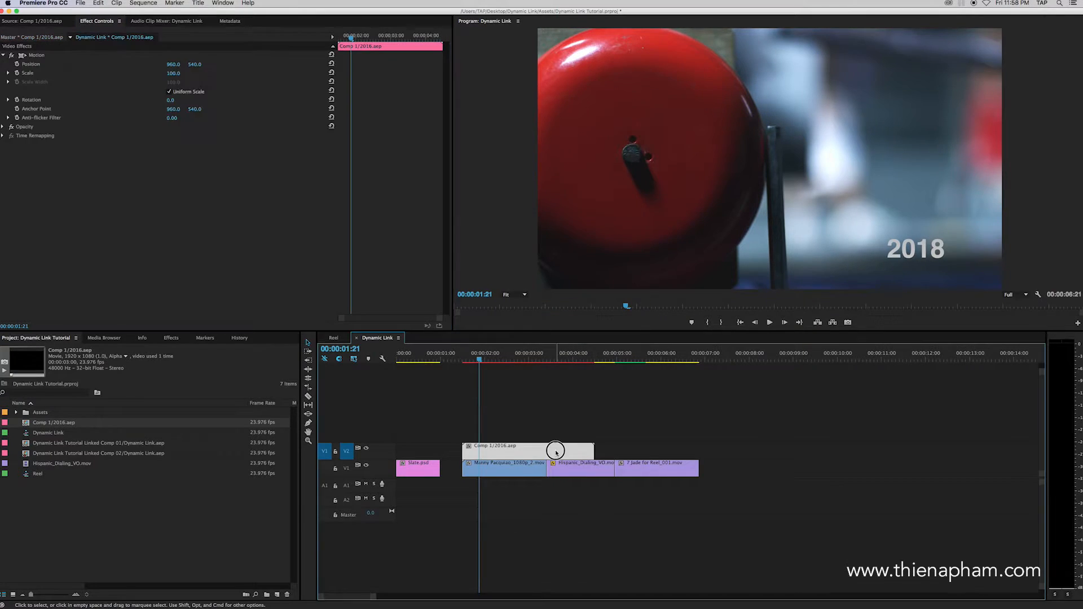
left_click_drag(556, 452, 706, 451)
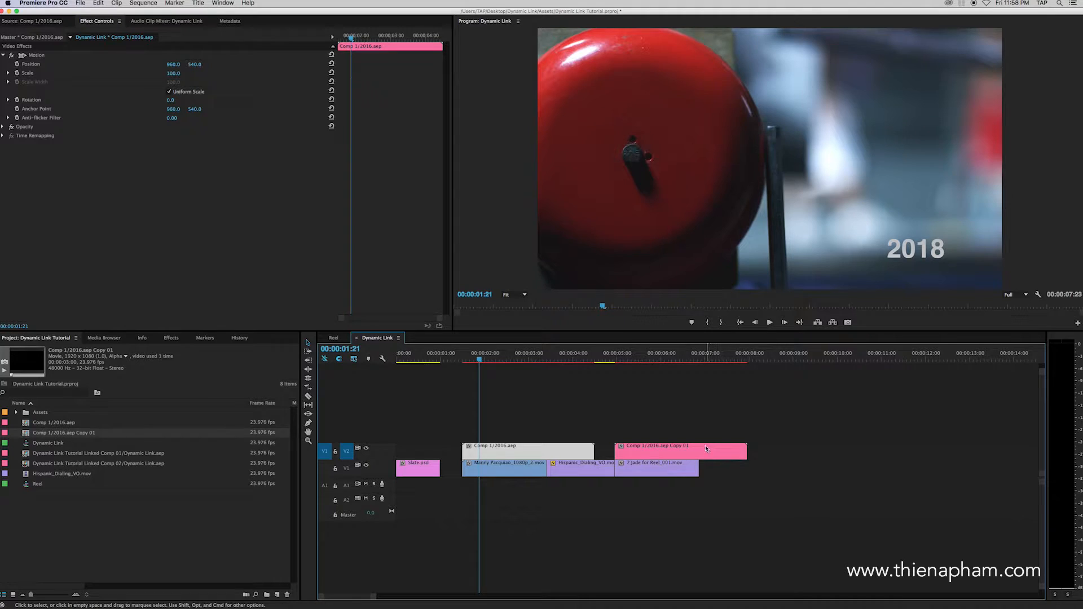
left_click(644, 356)
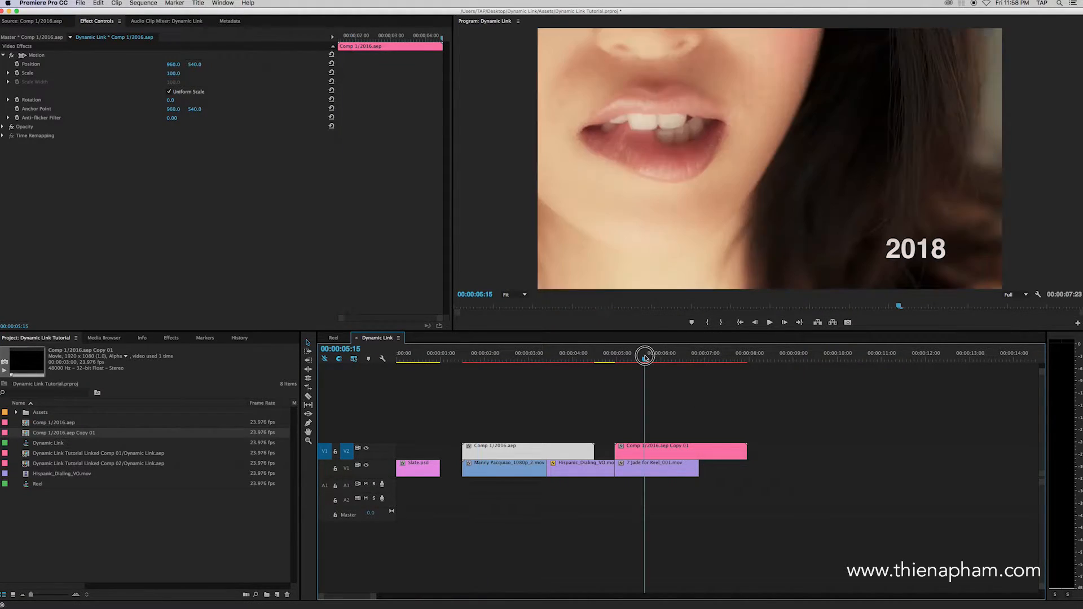
Set the After Effects editable text of the Comp 1/2016.aep Copy 01 master clip to 2019
left_click(642, 450)
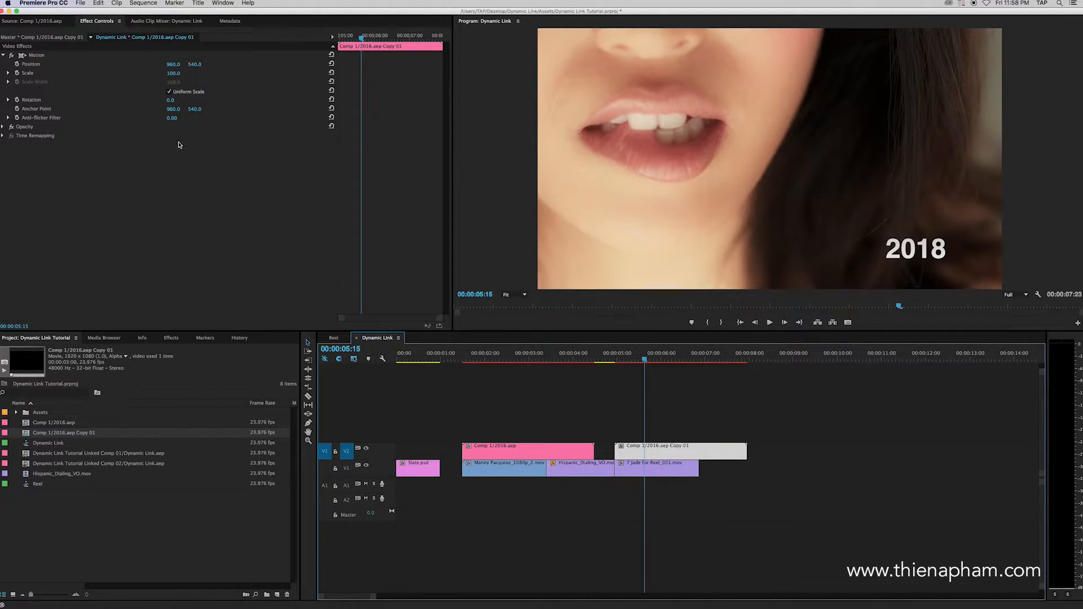
left_click(60, 37)
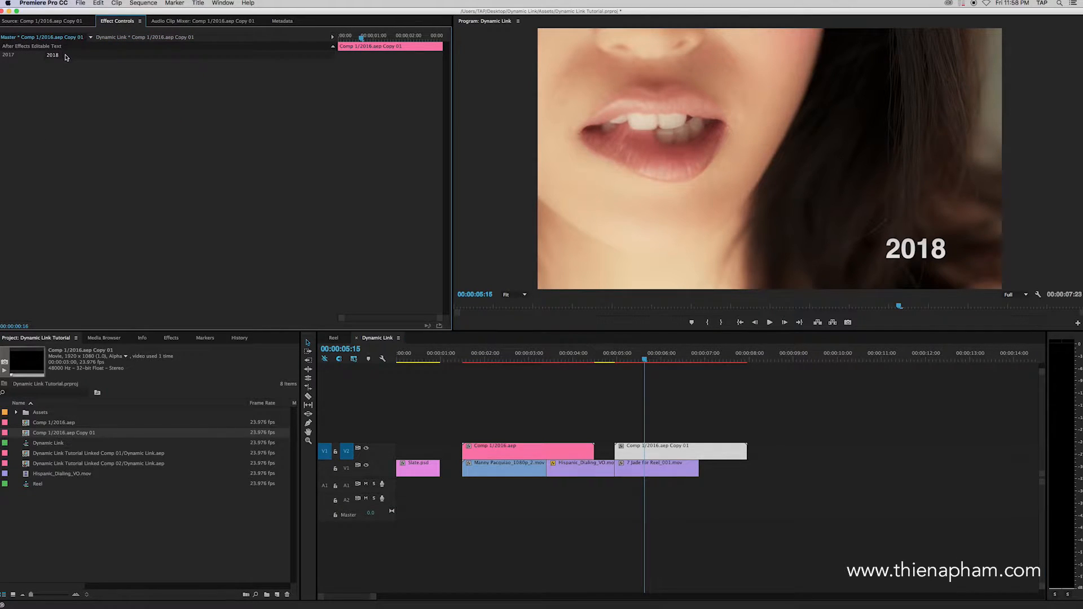
left_click(69, 54)
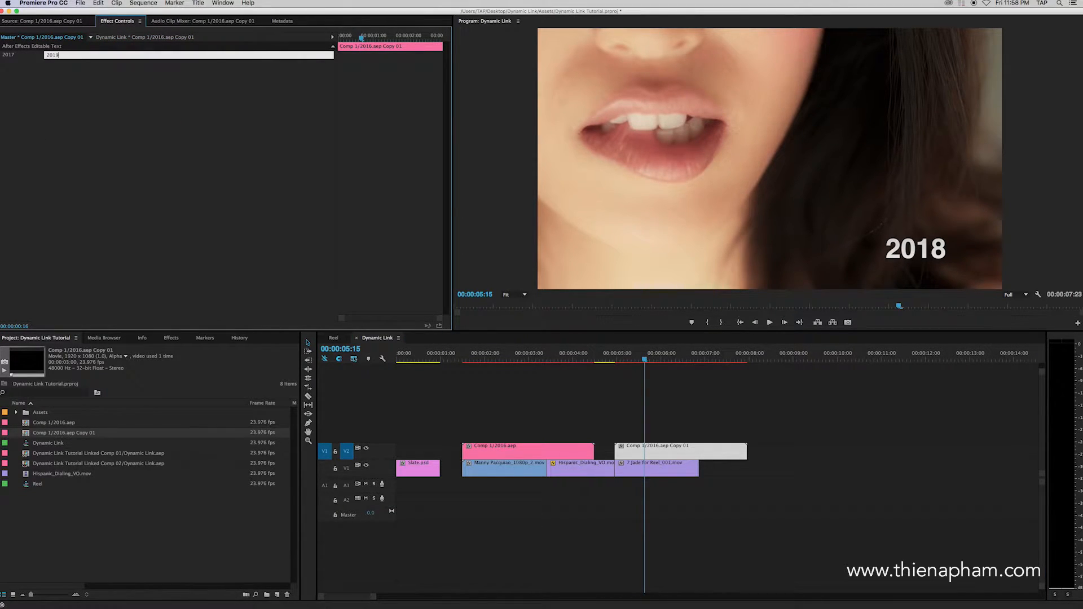
type("2019")
key("Return")
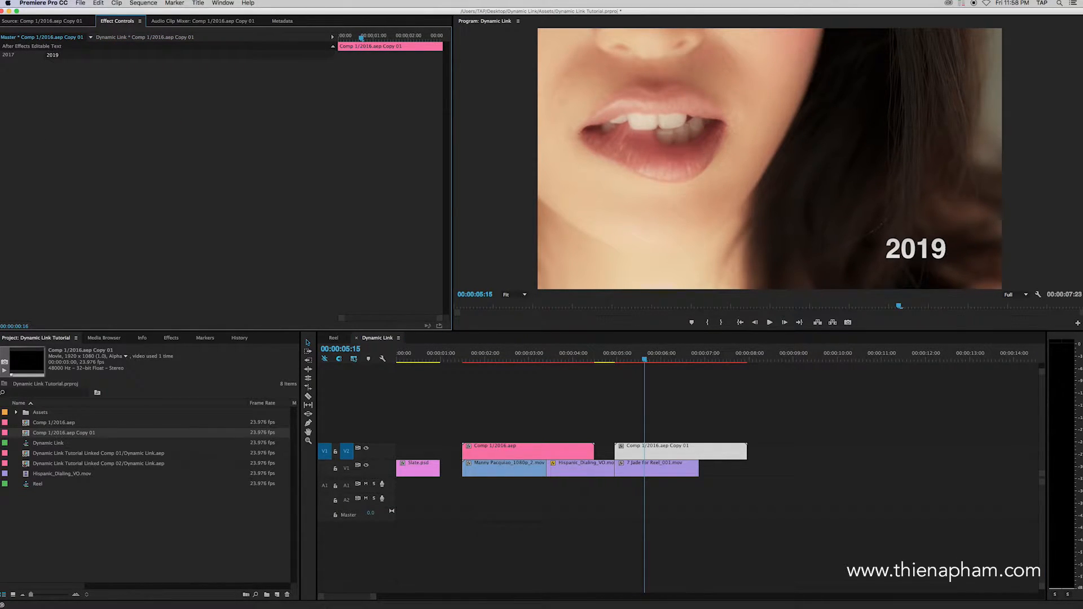
Delete both Comp 1/2016.aep title clips from track V2
left_click(695, 420)
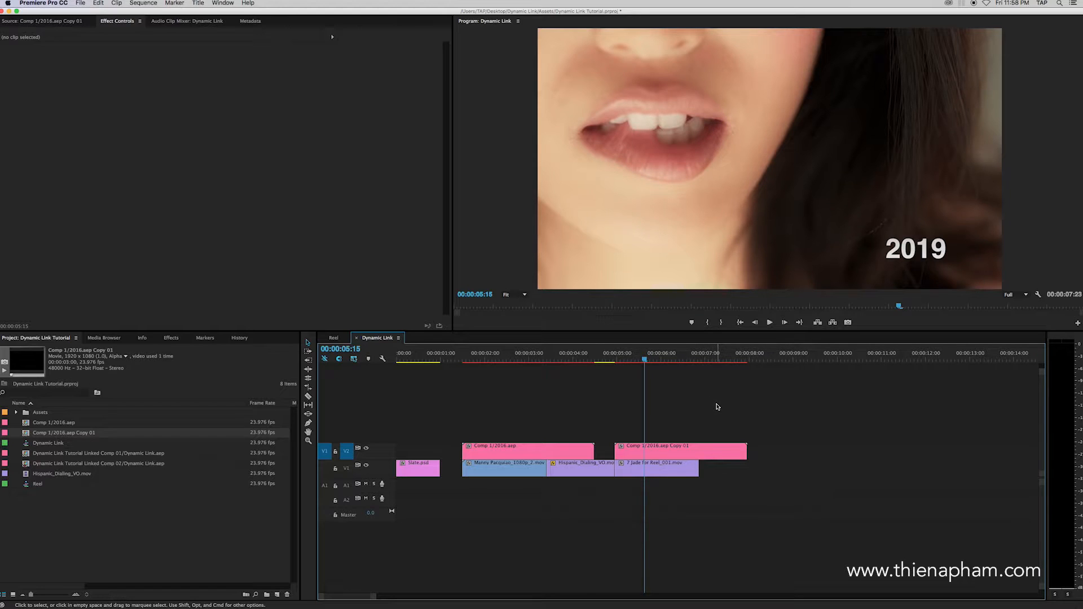
left_click_drag(779, 455, 460, 400)
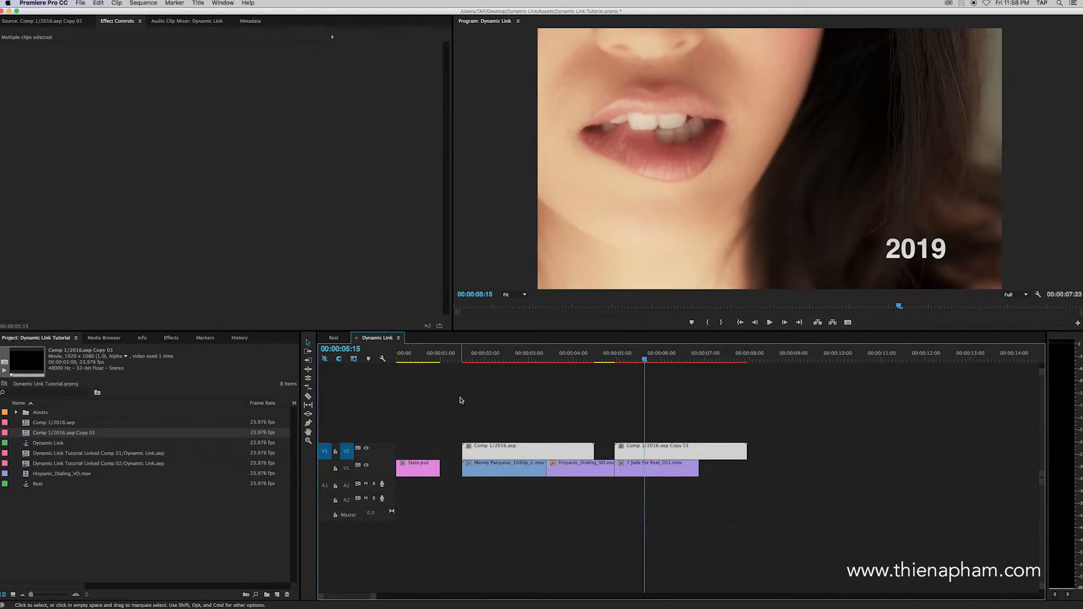
key("Delete")
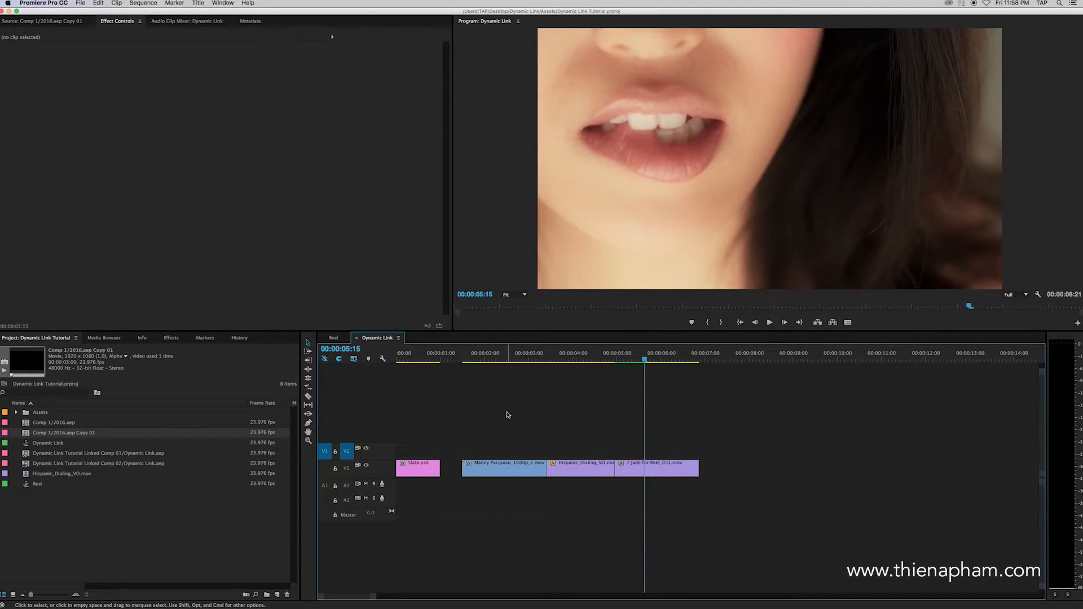
Switch to After Effects and delete the Comp 1 composition from the project
key("super+Tab")
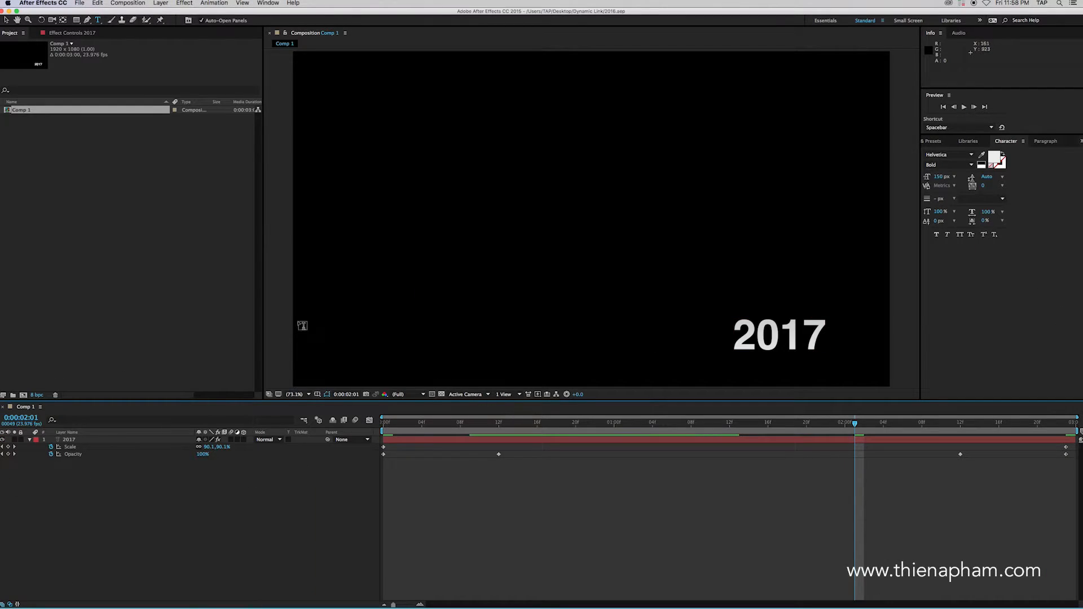
left_click(36, 112)
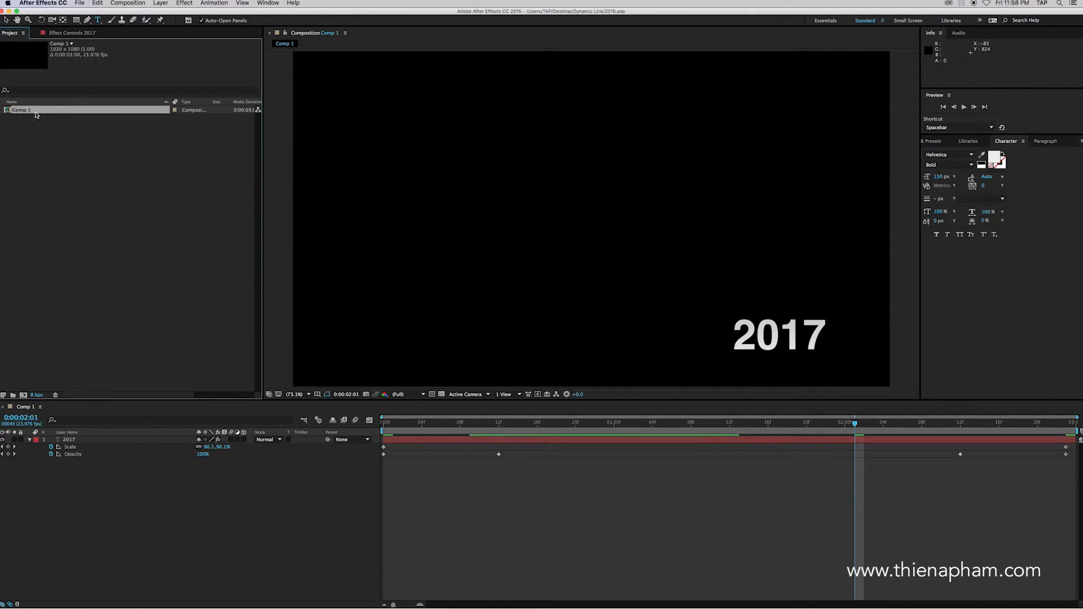
key("Delete")
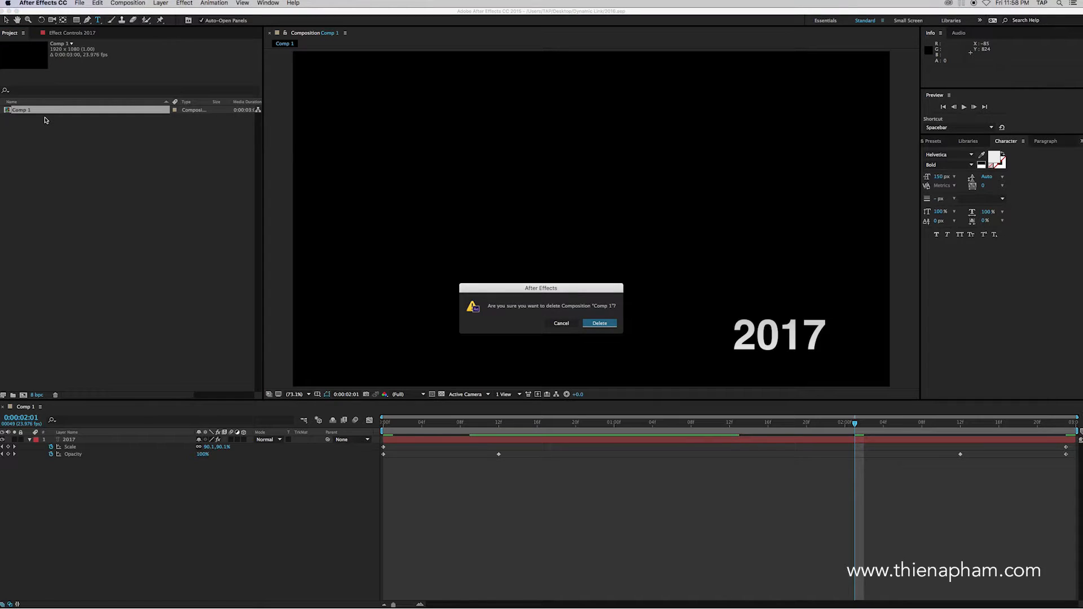
left_click(590, 323)
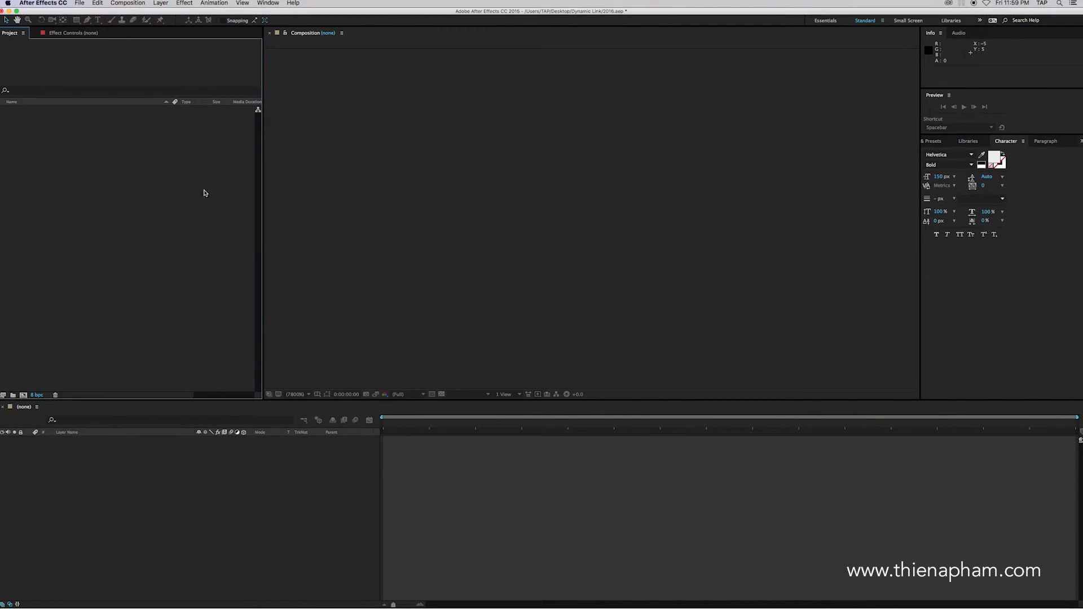
Import the Dynamic Link sequence from the Dynamic Link Tutorial Premiere Pro project through Adobe Dynamic Link
left_click(79, 3)
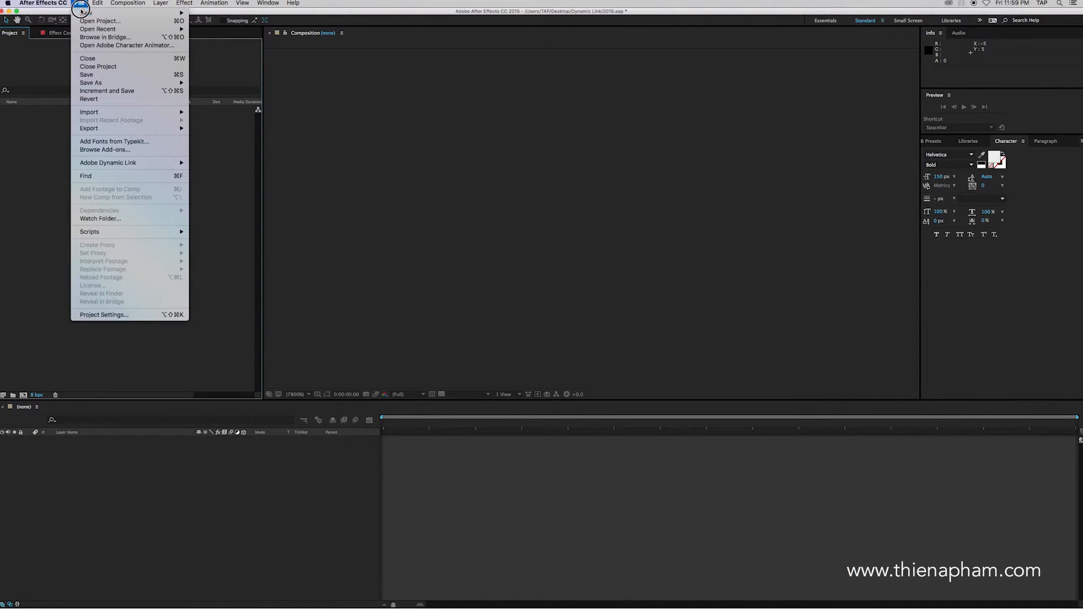
mouse_move(109, 163)
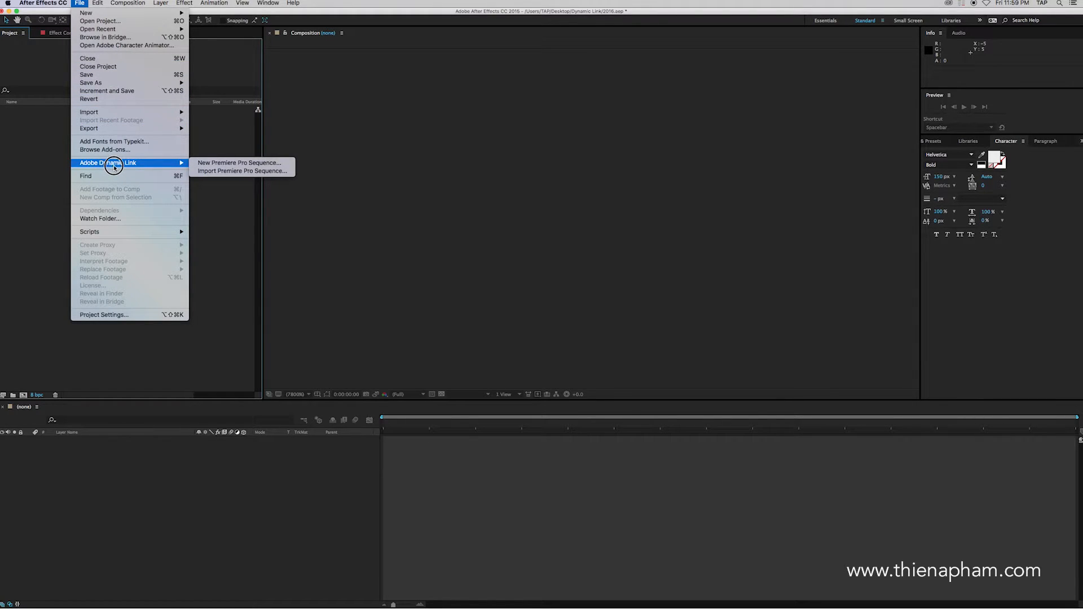
left_click(248, 172)
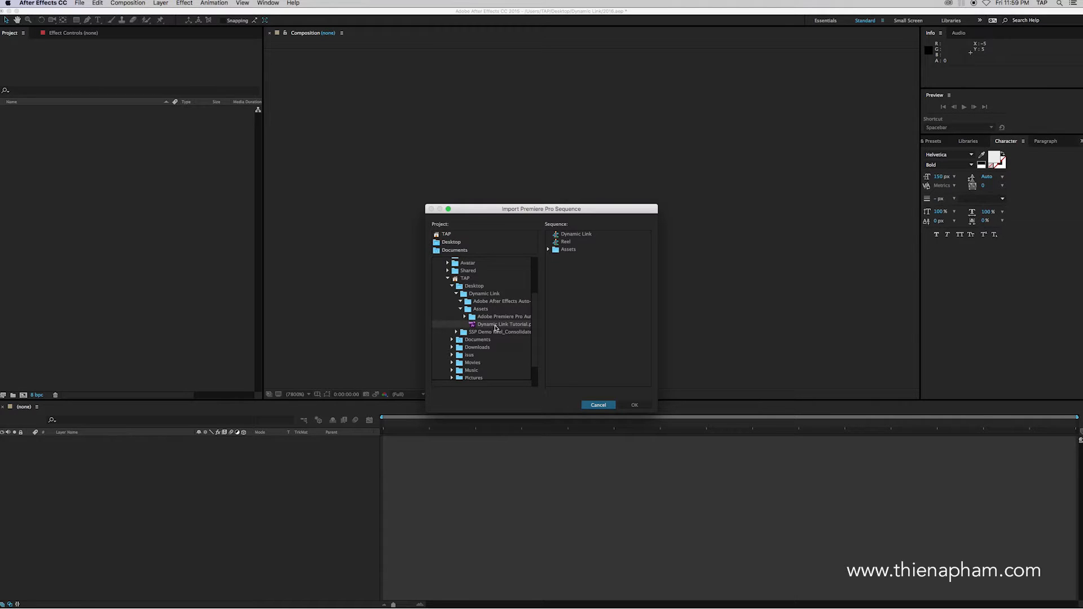
left_click(577, 234)
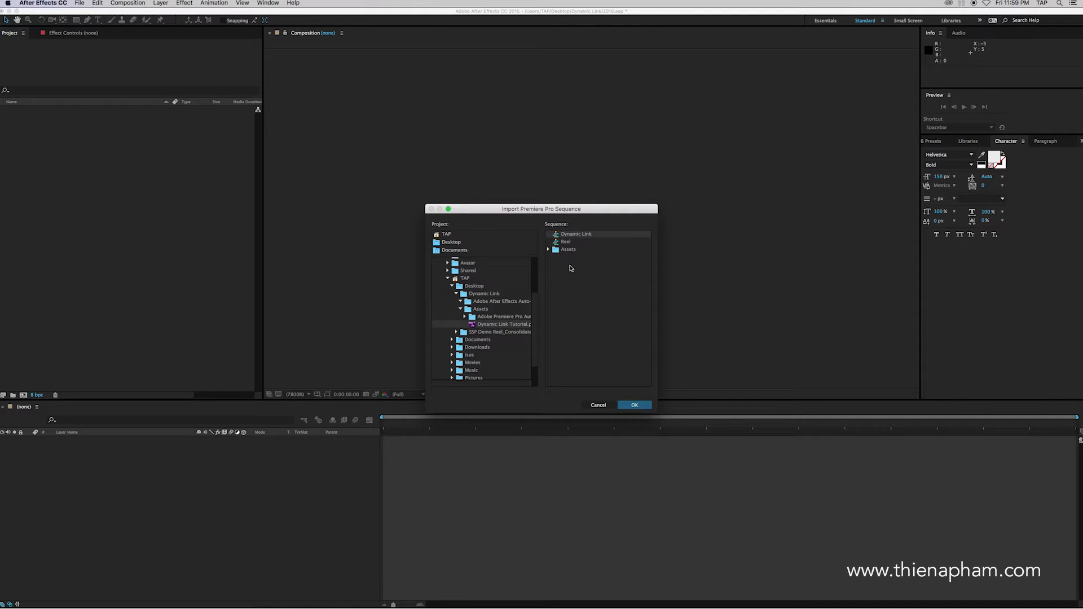
left_click(635, 405)
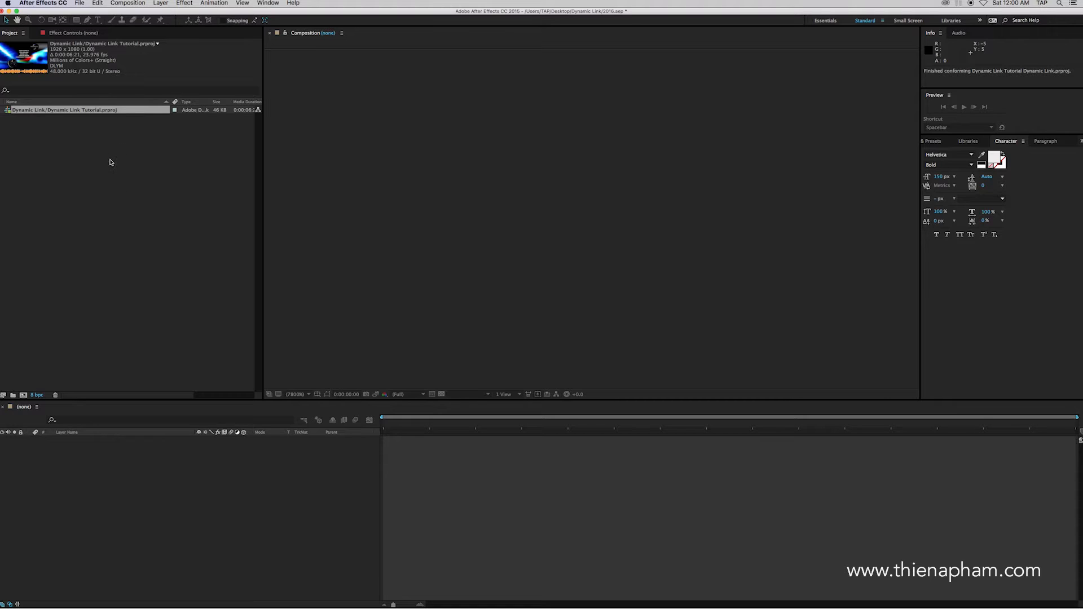
Create a new composition from the imported Dynamic Link/Dynamic Link Tutorial.prproj sequence and preview it
left_click_drag(39, 111, 23, 394)
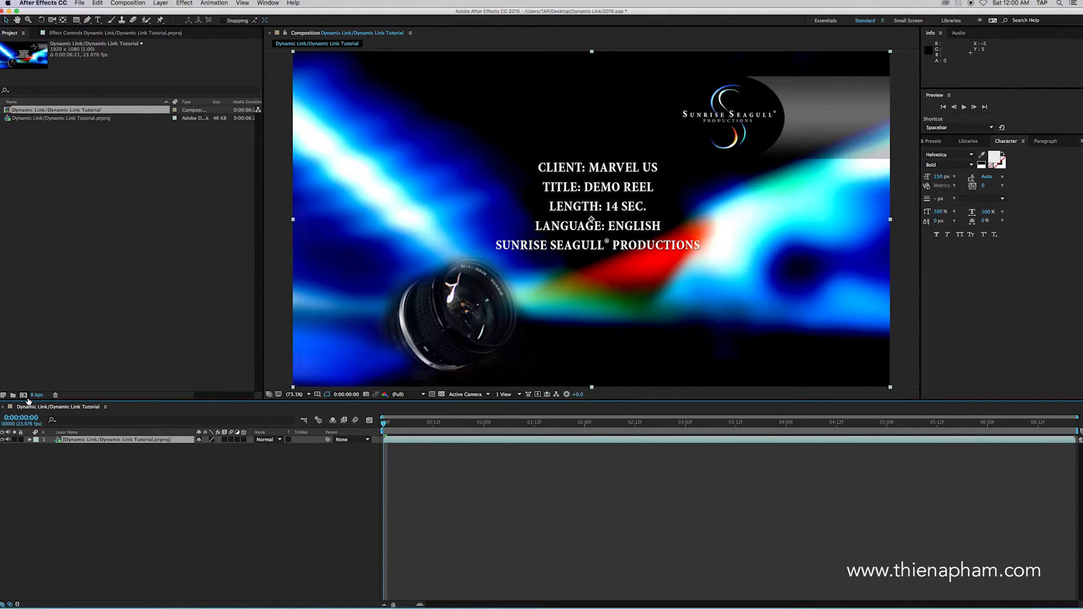
left_click(430, 469)
key("space")
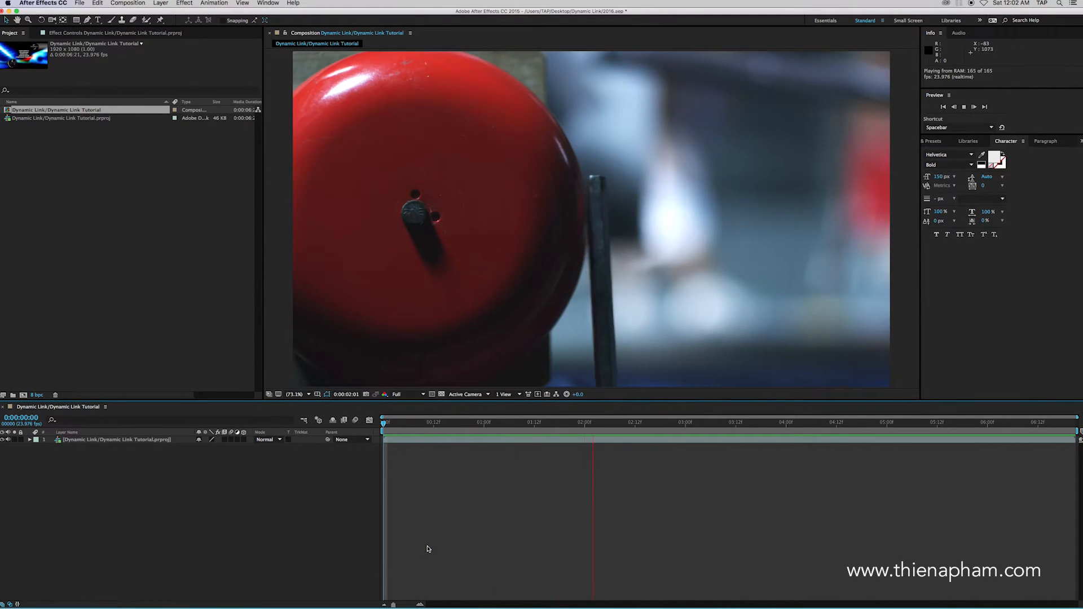